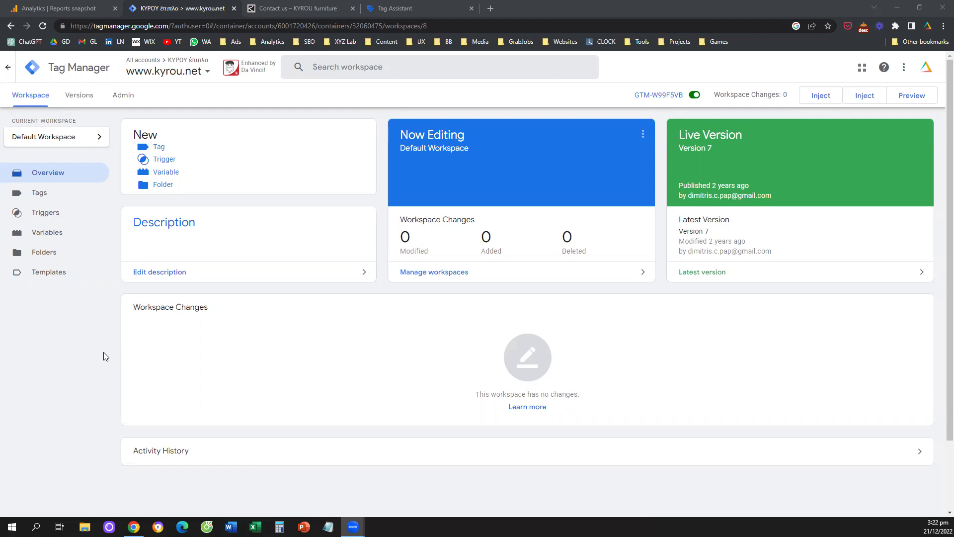
Step: Open the KYROU furniture Contact us page and mark the contact e-mail link under E-MAIL with on-screen annotations
{"action": "left_click", "coordinate": [271, 8]}
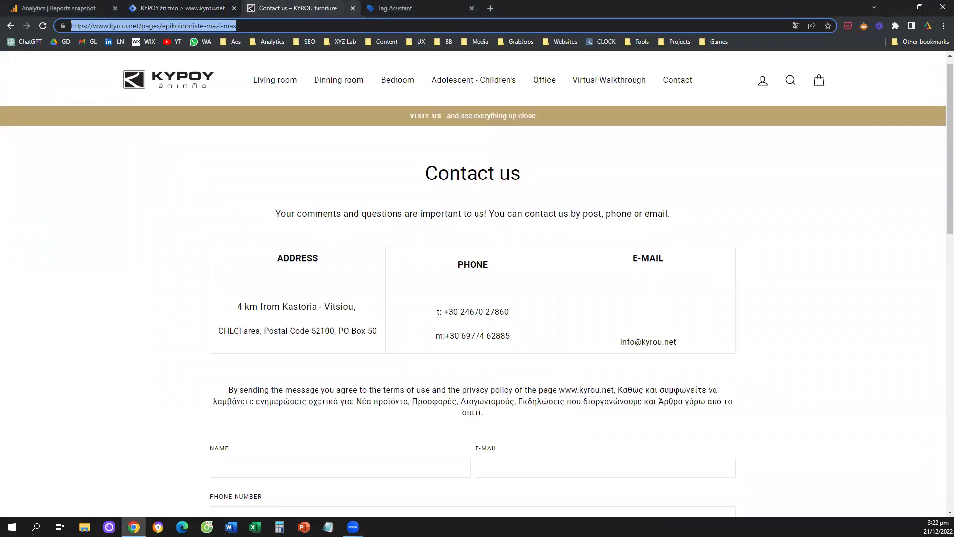
{"action": "key", "text": "alt+Tab"}
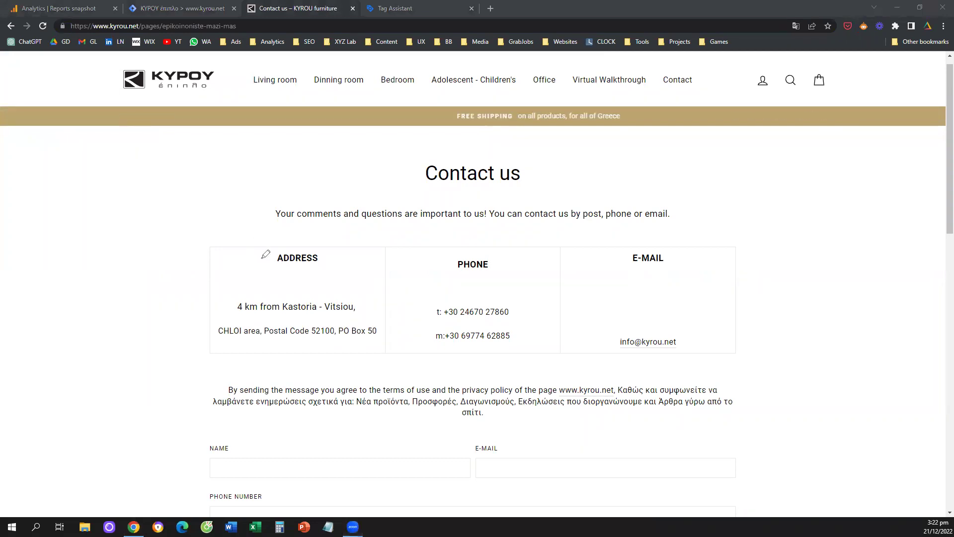
{"action": "left_click", "coordinate": [611, 324]}
{"action": "left_click_drag", "start_coordinate": [611, 324], "coordinate": [608, 358]}
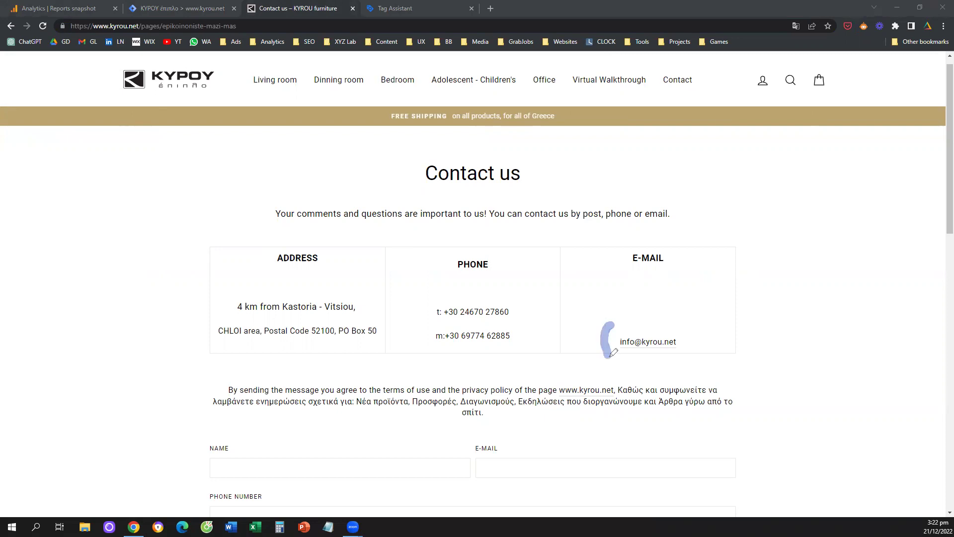
{"action": "mouse_move", "coordinate": [682, 322]}
{"action": "left_mouse_down"}
{"action": "mouse_move", "coordinate": [694, 336]}
{"action": "mouse_move", "coordinate": [691, 359]}
{"action": "left_mouse_up"}
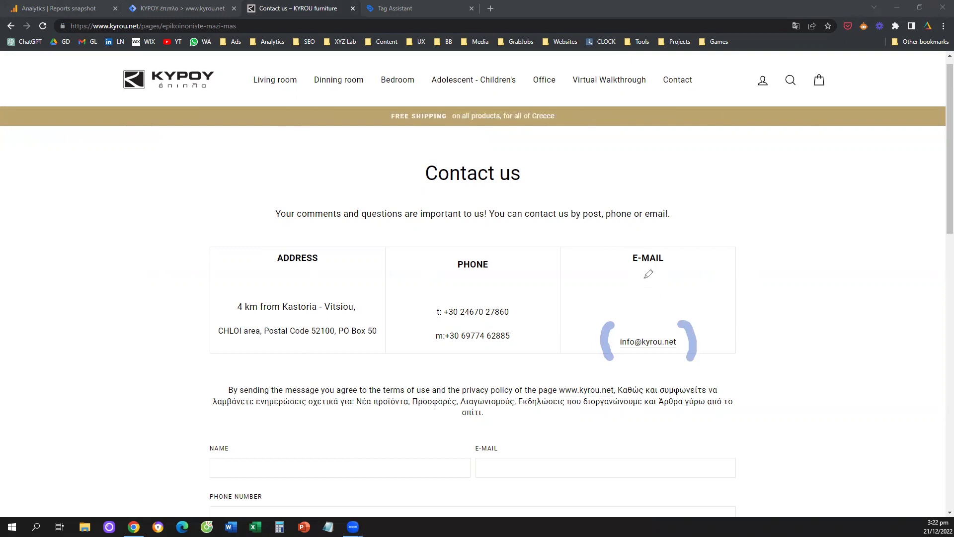
{"action": "mouse_move", "coordinate": [642, 271]}
{"action": "left_mouse_down"}
{"action": "mouse_move", "coordinate": [637, 308]}
{"action": "mouse_move", "coordinate": [656, 298]}
{"action": "left_mouse_up"}
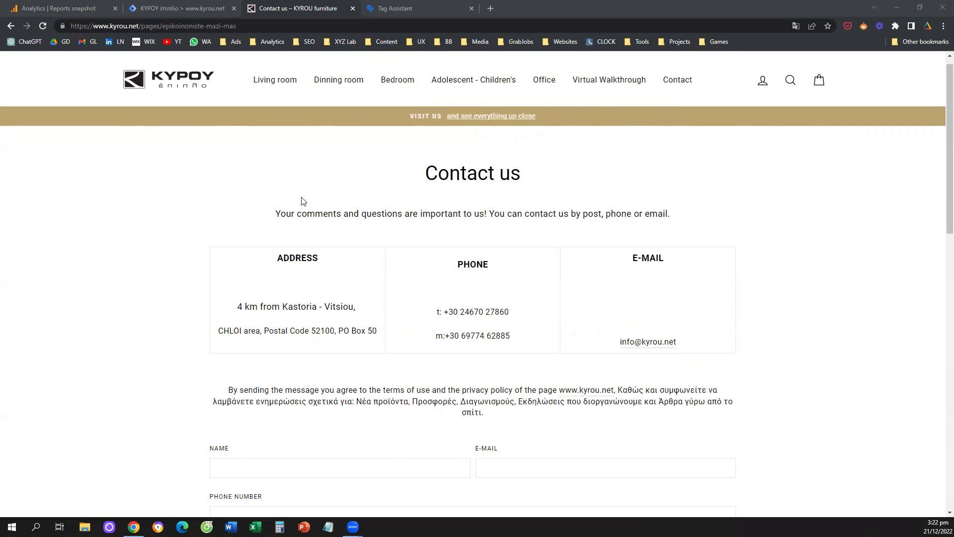
{"action": "left_click", "coordinate": [55, 8]}
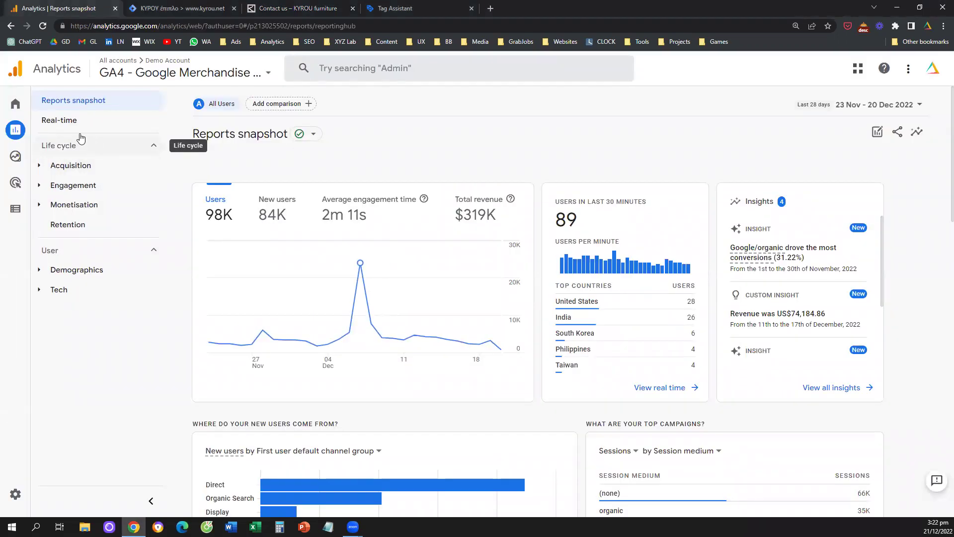
{"action": "left_click", "coordinate": [174, 8]}
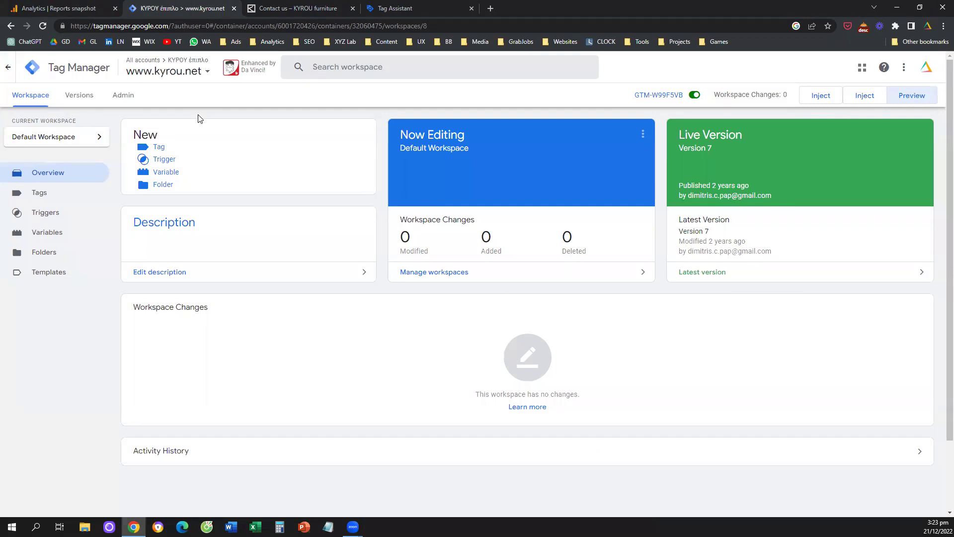
{"action": "left_click_drag", "start_coordinate": [168, 26], "coordinate": [55, 23]}
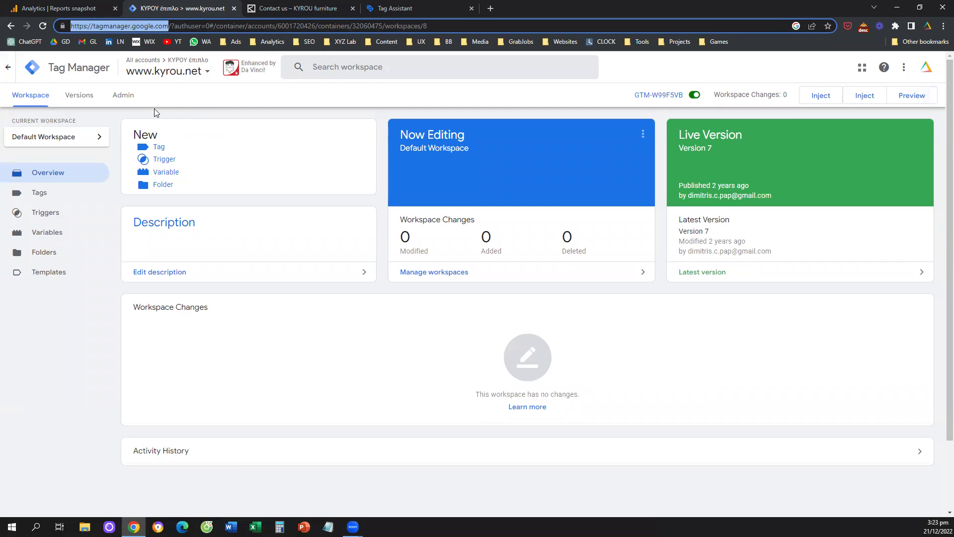
Step: View the container's Google Tag Manager installation code snippets, and return to the workspace overview
{"action": "left_click", "coordinate": [123, 105]}
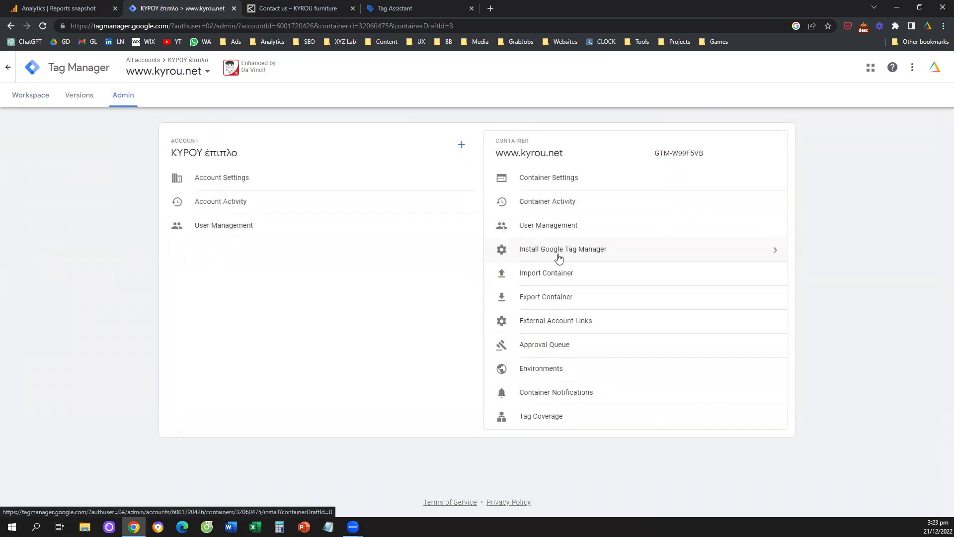
{"action": "left_click", "coordinate": [575, 255]}
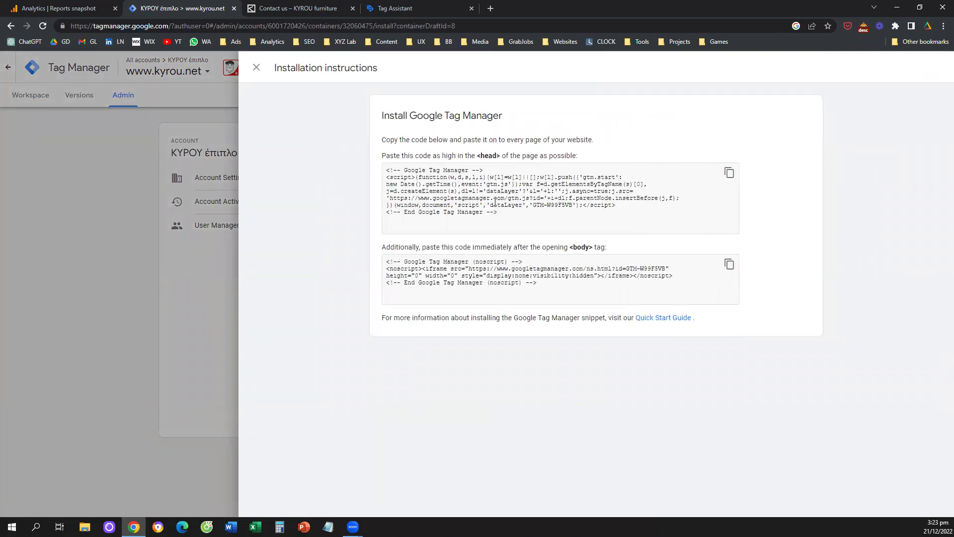
{"action": "left_click", "coordinate": [262, 67]}
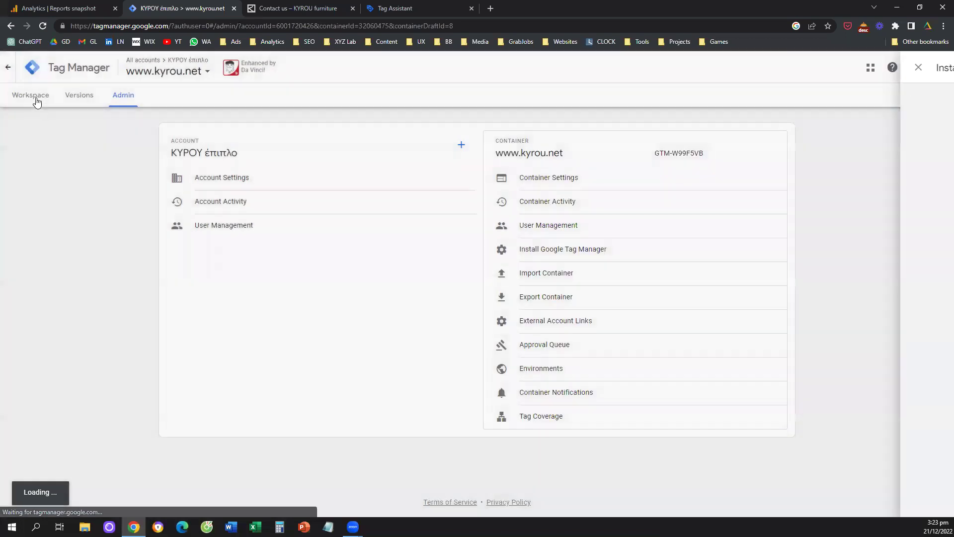
{"action": "left_click", "coordinate": [35, 99]}
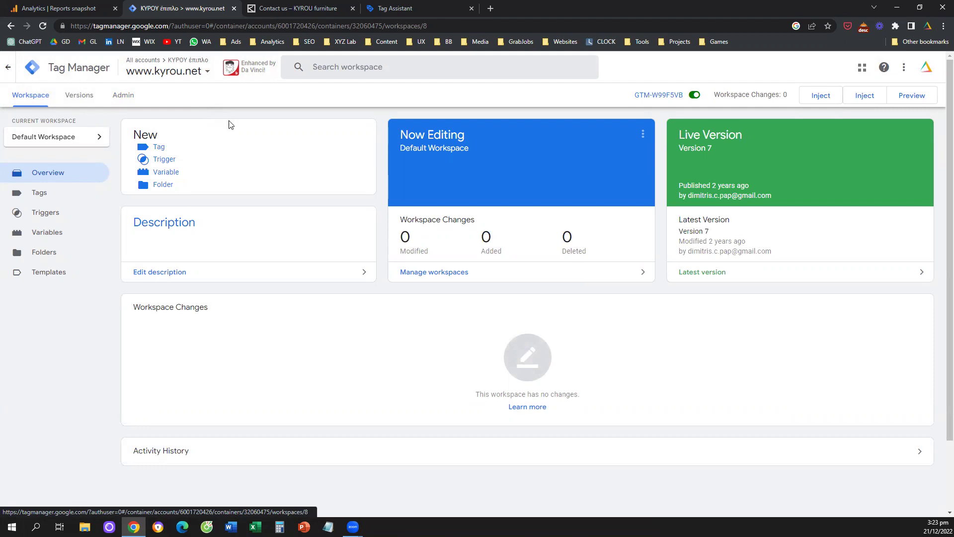
Step: Create a new tag named "Clicks to Email"
{"action": "left_click", "coordinate": [159, 147]}
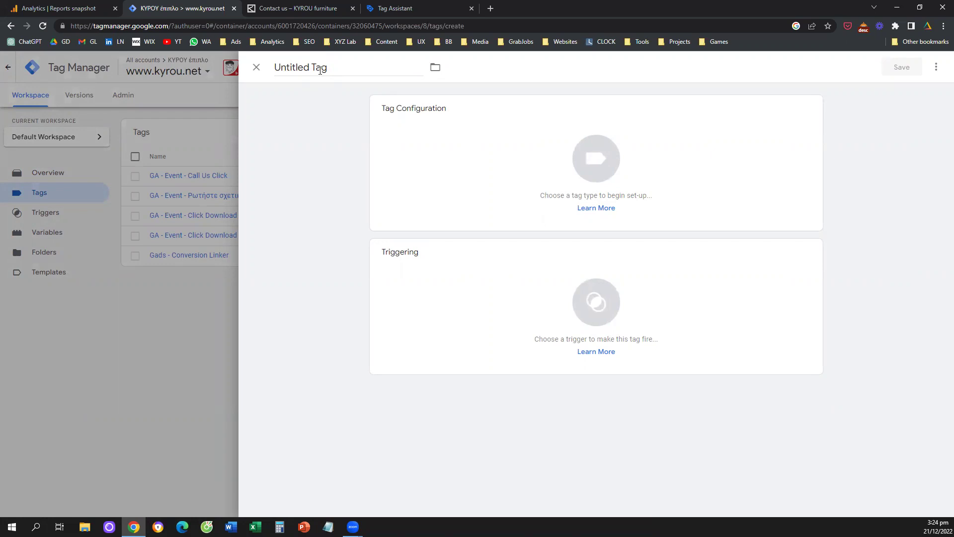
{"action": "left_click", "coordinate": [320, 70]}
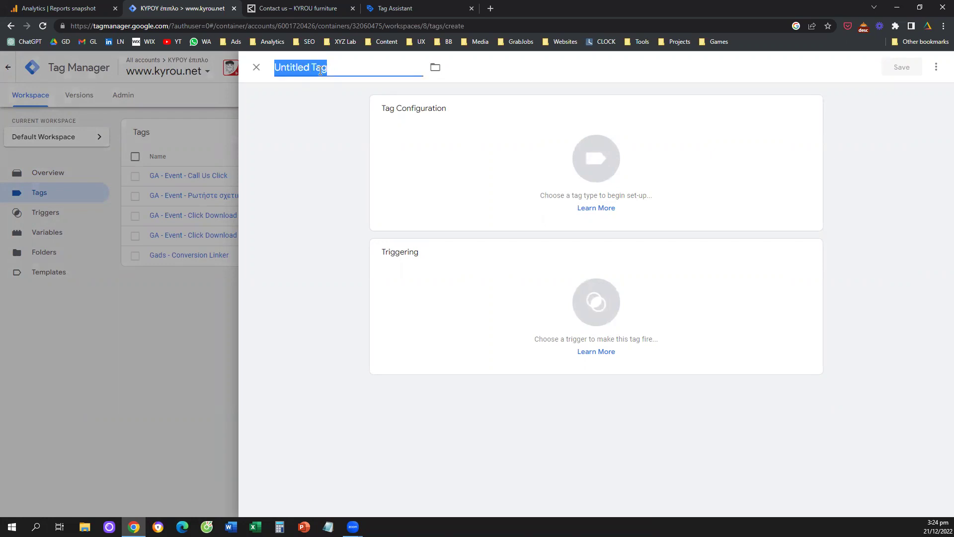
{"action": "type", "text": "Clicks to Email"}
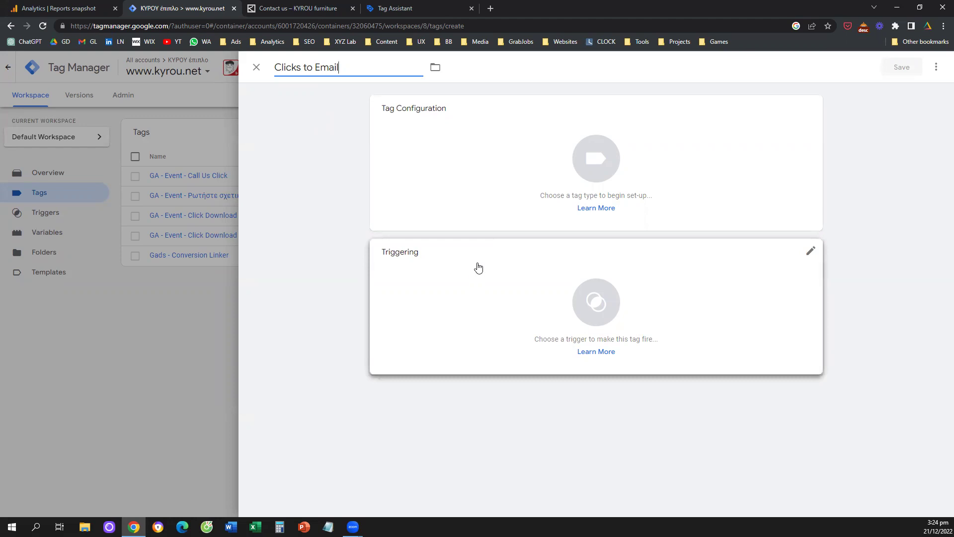
Step: Set the tag type to Google Analytics: GA4 Event and its configuration tag to "None – Manually Set ID"
{"action": "left_click", "coordinate": [633, 118]}
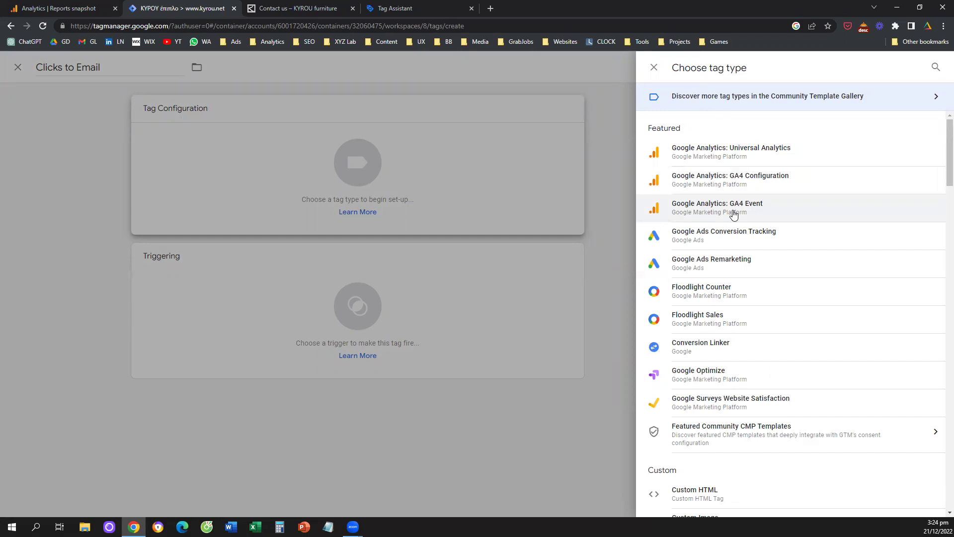
{"action": "left_click", "coordinate": [733, 209]}
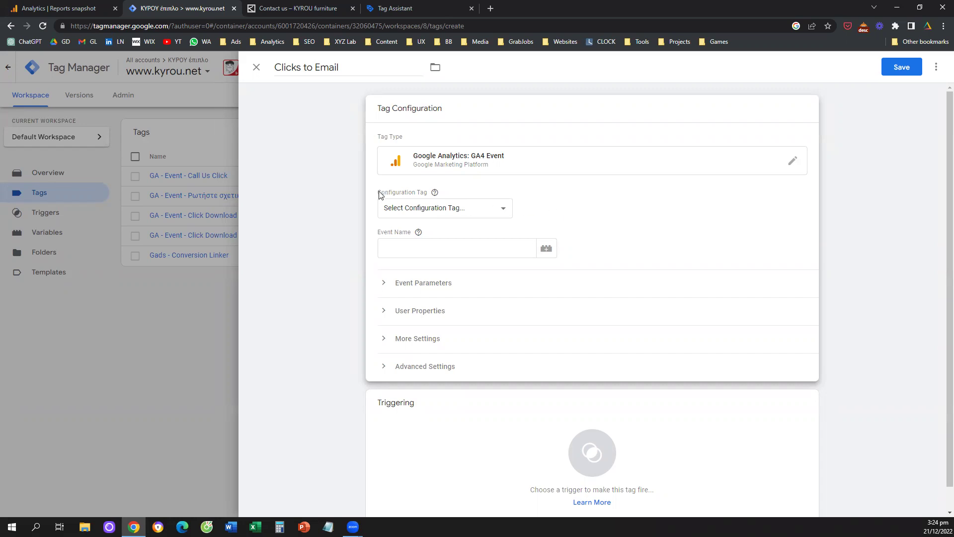
{"action": "left_click_drag", "start_coordinate": [385, 194], "coordinate": [400, 195]}
{"action": "left_click", "coordinate": [564, 189]}
{"action": "left_click", "coordinate": [503, 210]}
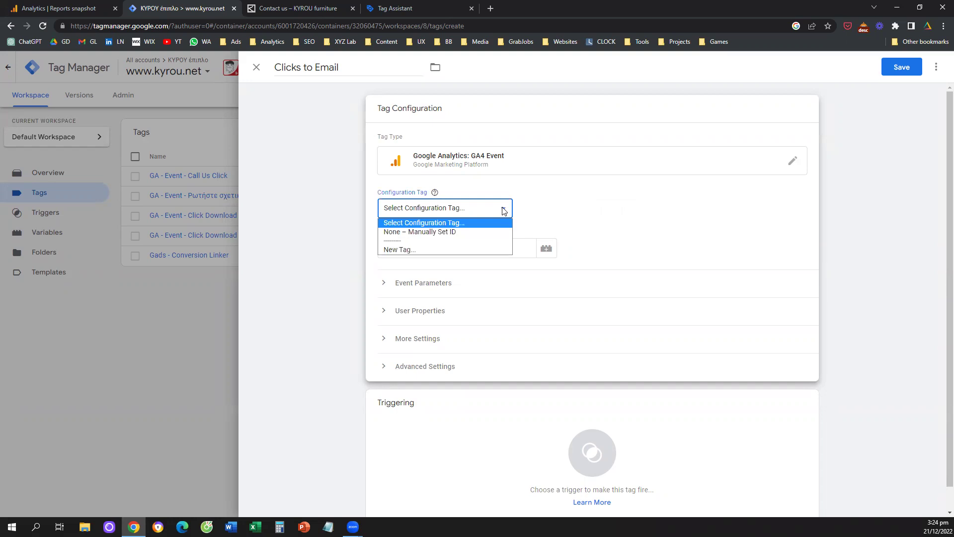
{"action": "left_click", "coordinate": [449, 232]}
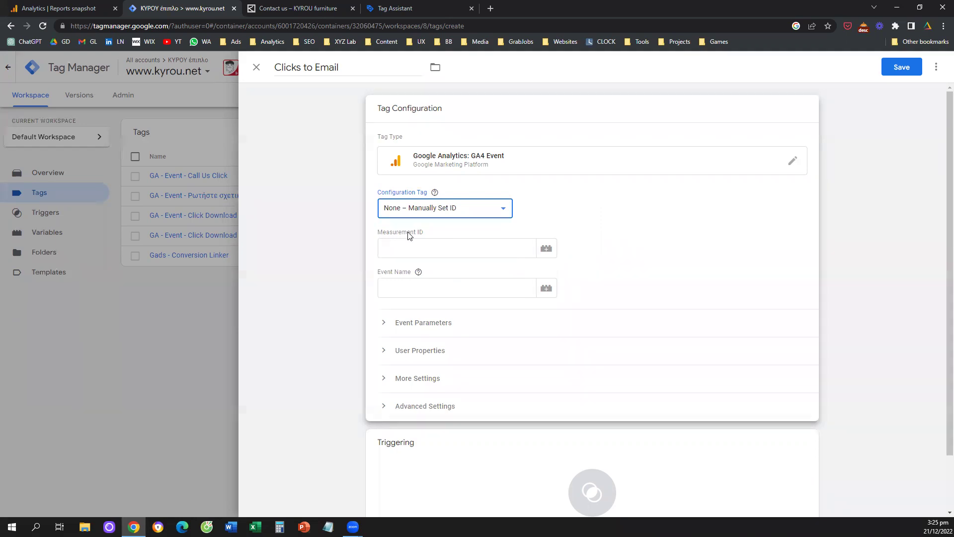
Step: Switch to Google Analytics and open the North America & Canada Website stream details from the property's data streams
{"action": "left_click", "coordinate": [74, 9]}
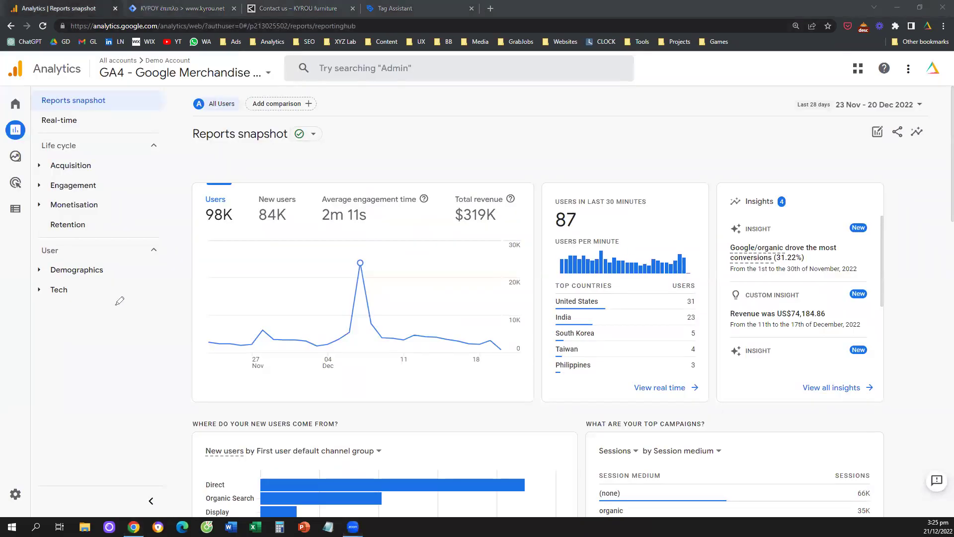
{"action": "mouse_move", "coordinate": [130, 217]}
{"action": "left_mouse_down"}
{"action": "mouse_move", "coordinate": [90, 430]}
{"action": "mouse_move", "coordinate": [31, 476]}
{"action": "mouse_move", "coordinate": [48, 481]}
{"action": "left_mouse_up"}
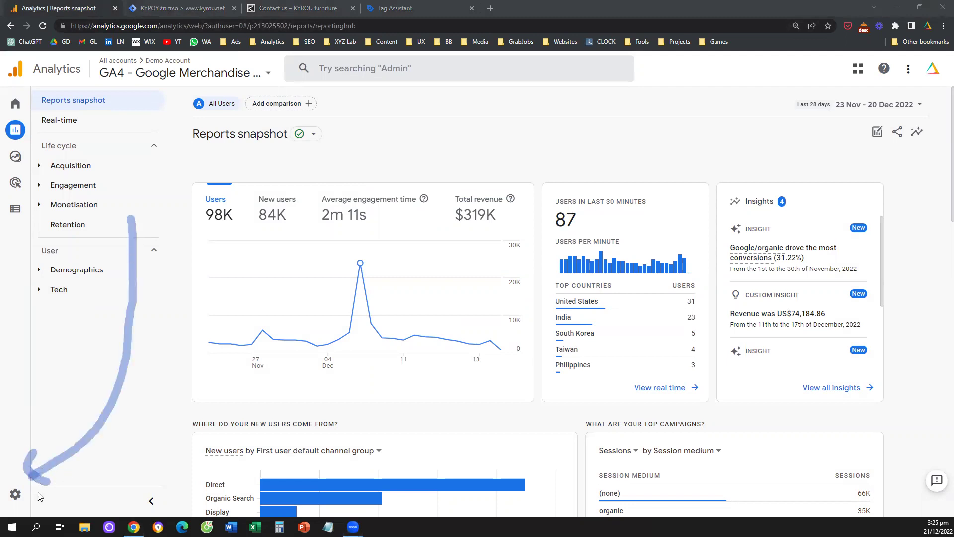
{"action": "mouse_move", "coordinate": [25, 500]}
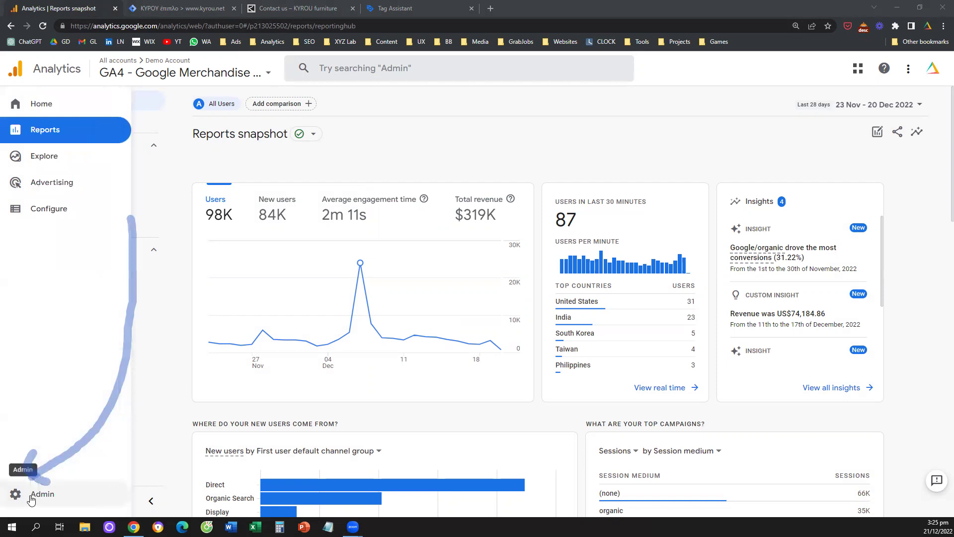
{"action": "left_click", "coordinate": [31, 497]}
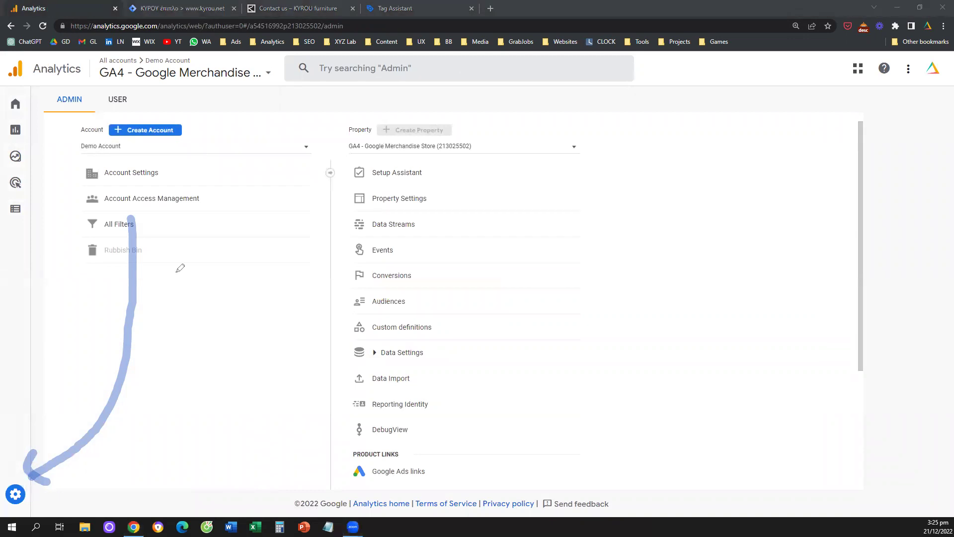
{"action": "mouse_move", "coordinate": [26, 488]}
{"action": "left_mouse_down"}
{"action": "mouse_move", "coordinate": [109, 465]}
{"action": "mouse_move", "coordinate": [212, 353]}
{"action": "left_mouse_up"}
{"action": "mouse_move", "coordinate": [238, 309]}
{"action": "left_mouse_down"}
{"action": "mouse_move", "coordinate": [340, 227]}
{"action": "mouse_move", "coordinate": [340, 238]}
{"action": "left_mouse_up"}
{"action": "left_click_drag", "start_coordinate": [355, 206], "coordinate": [342, 236]}
{"action": "left_click_drag", "start_coordinate": [427, 214], "coordinate": [439, 239]}
{"action": "mouse_move", "coordinate": [27, 495]}
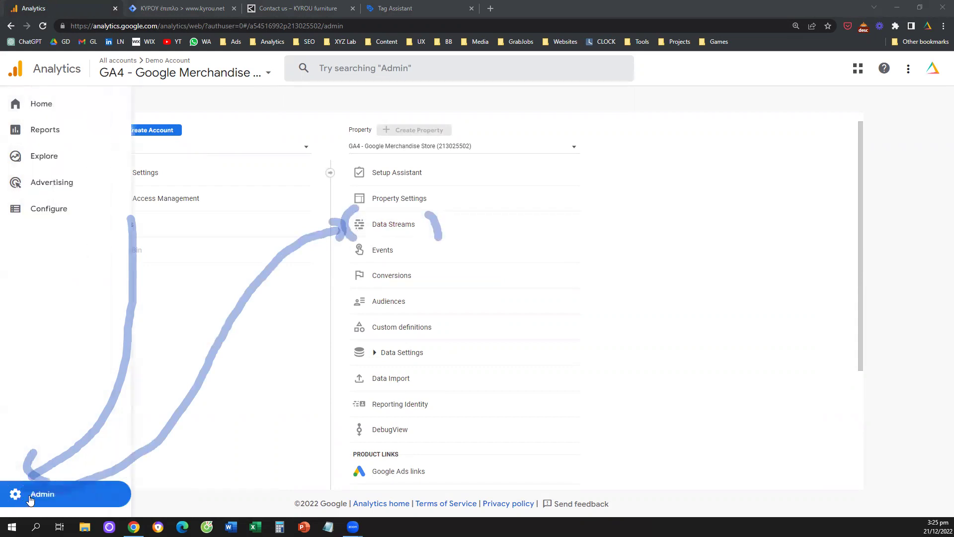
{"action": "left_click", "coordinate": [398, 226]}
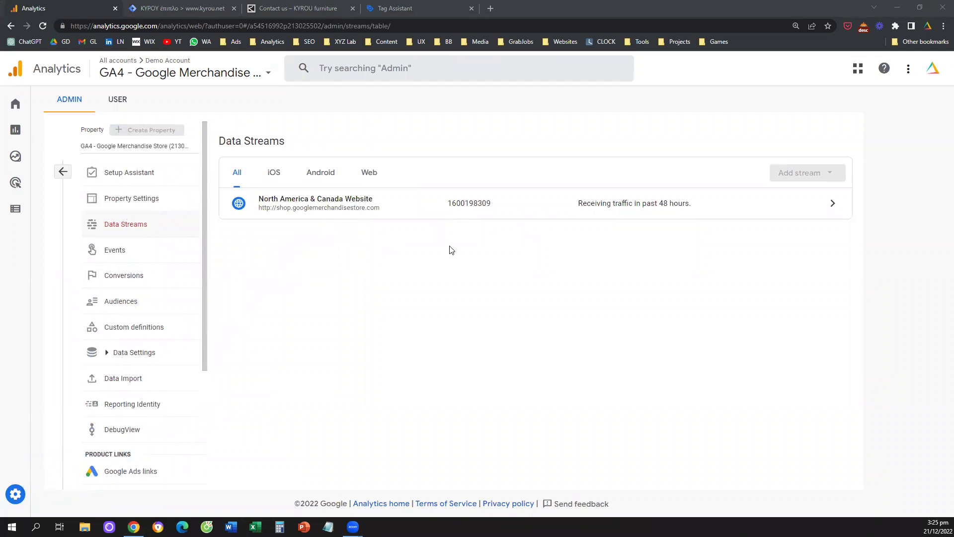
{"action": "left_click", "coordinate": [470, 215]}
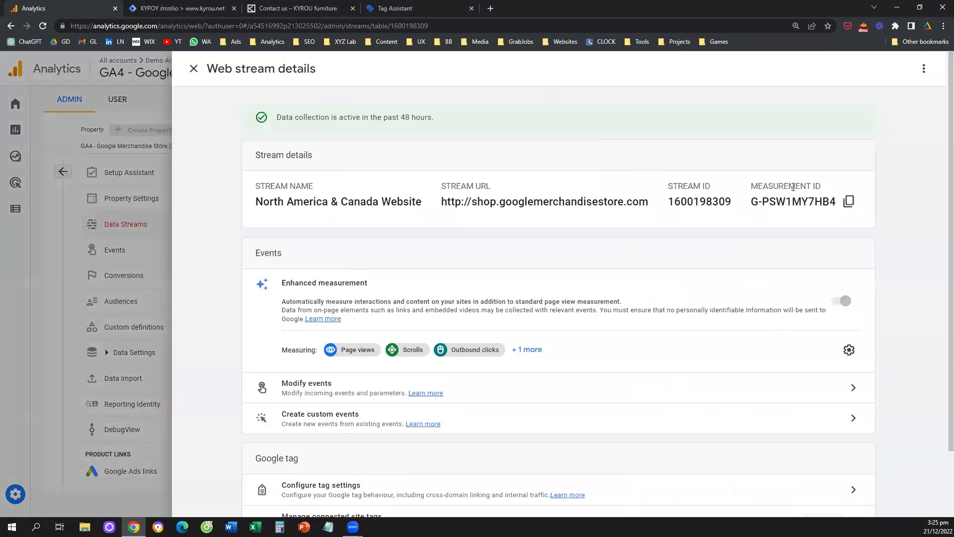
Step: Copy the web stream's Measurement ID and paste it into the Measurement ID of the Clicks to Email tag in Tag Manager
{"action": "triple_click", "coordinate": [808, 189]}
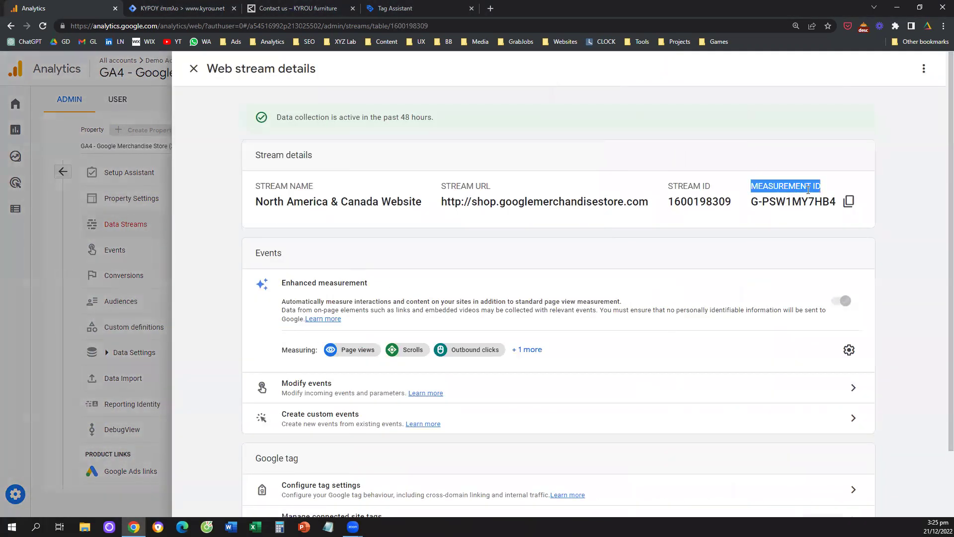
{"action": "left_click", "coordinate": [848, 207]}
{"action": "left_click", "coordinate": [847, 206]}
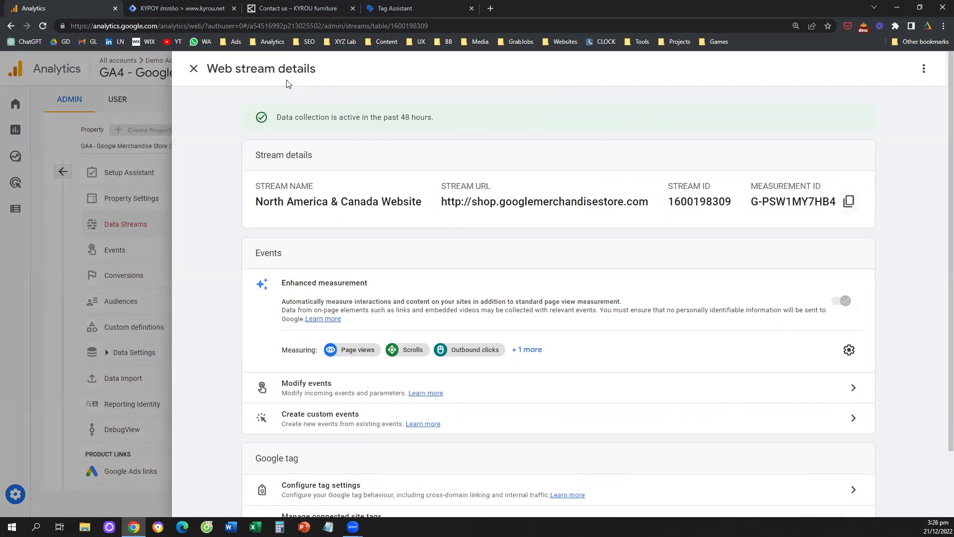
{"action": "left_click", "coordinate": [203, 9]}
{"action": "left_click", "coordinate": [399, 244]}
{"action": "key", "text": "ctrl+v"}
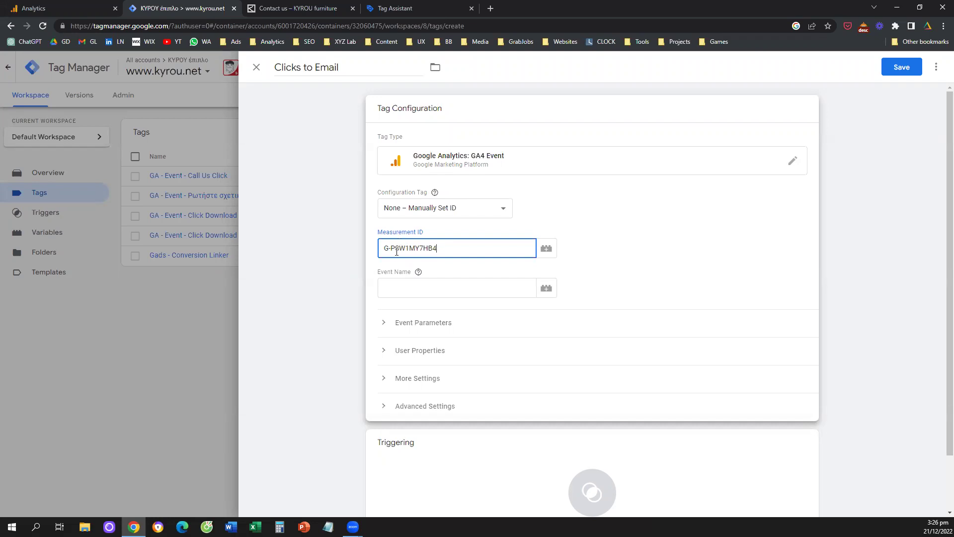
{"action": "left_click", "coordinate": [389, 292]}
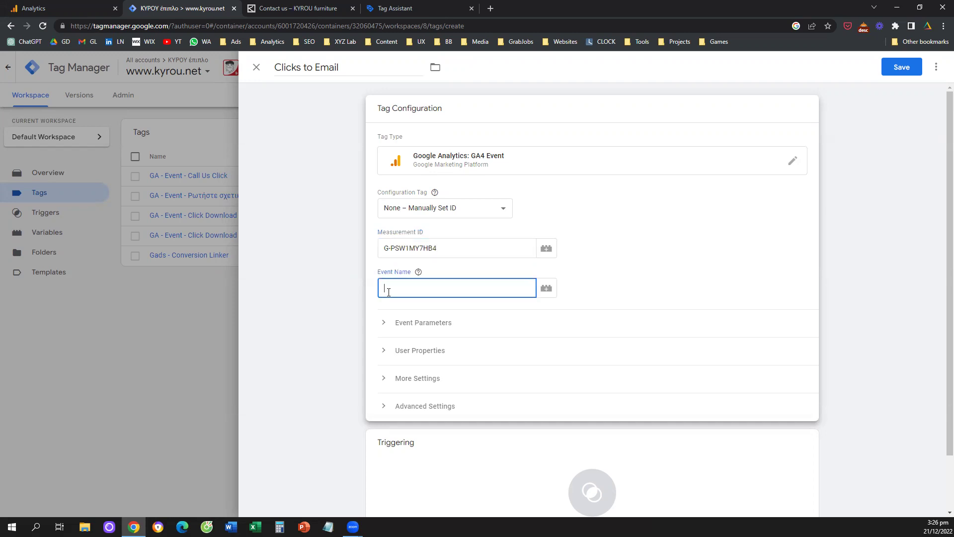
Step: Switch to Google Analytics and examine the Traffic acquisition report's session default channel group table
{"action": "left_click", "coordinate": [85, 6]}
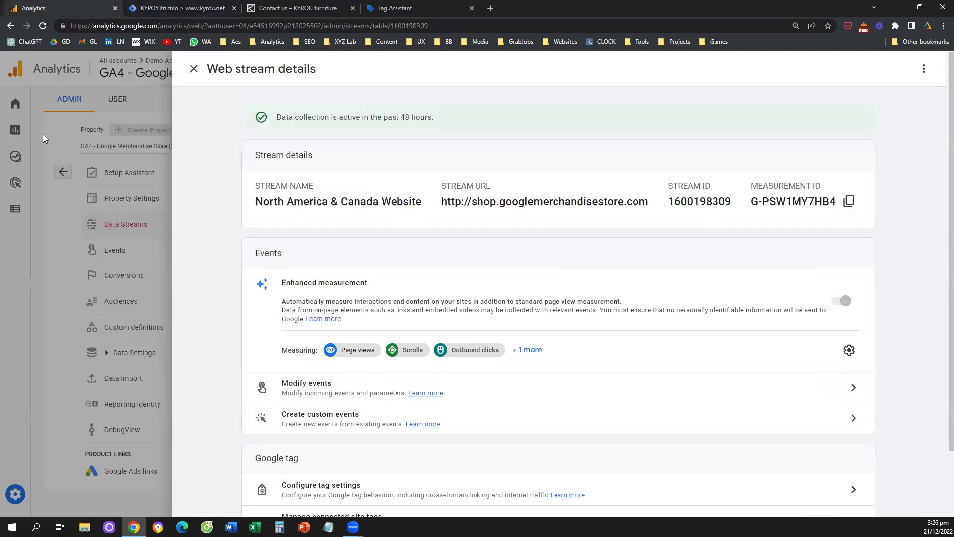
{"action": "left_click", "coordinate": [194, 69]}
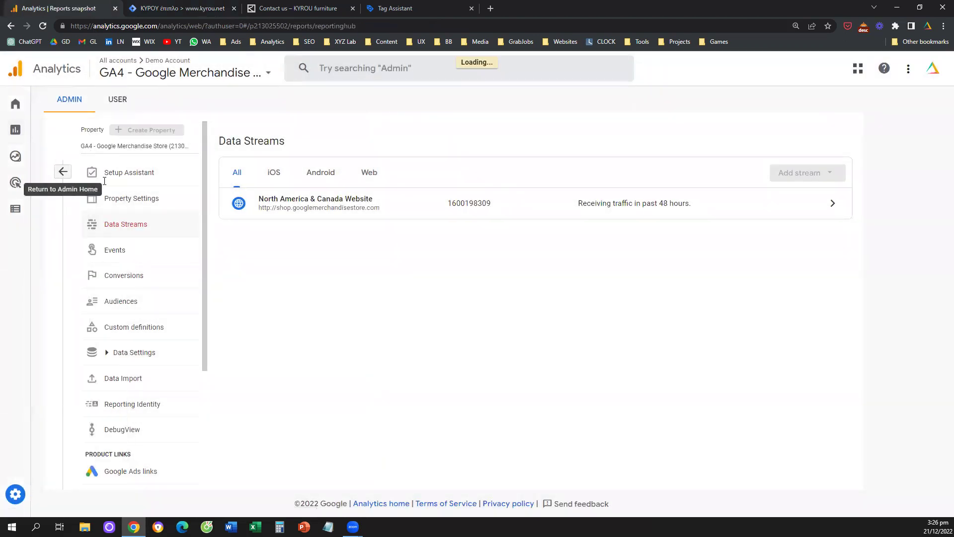
{"action": "left_click", "coordinate": [43, 165]}
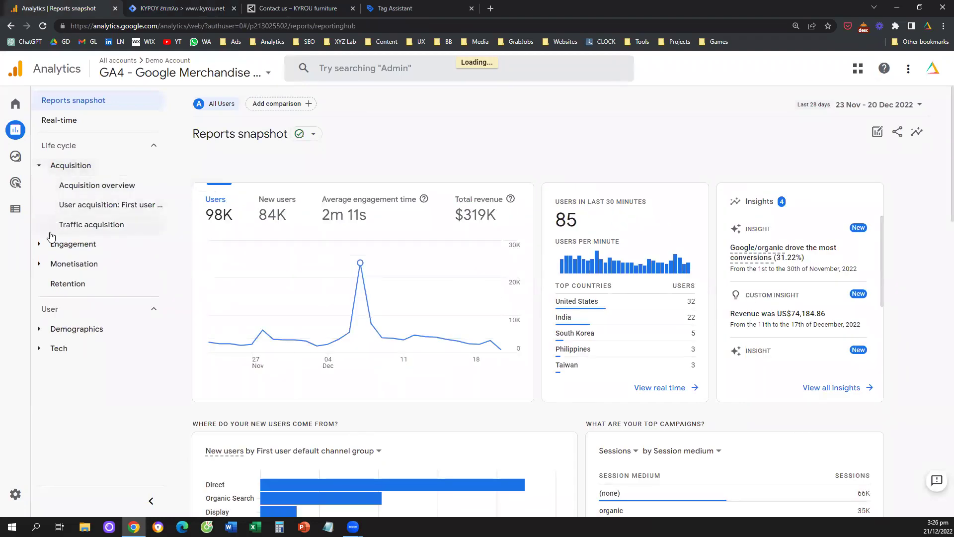
{"action": "left_click", "coordinate": [131, 232]}
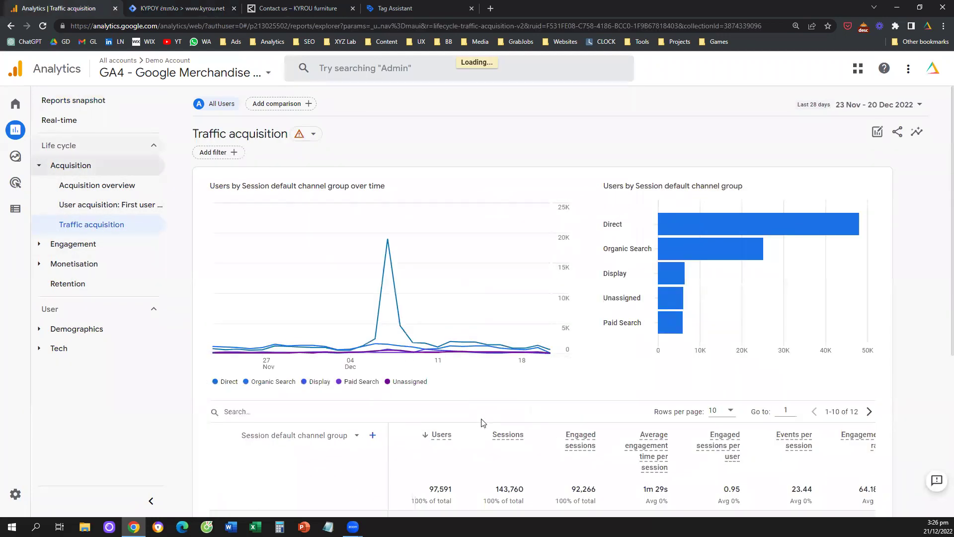
{"action": "scroll", "coordinate": [482, 425], "scroll_direction": "down", "scroll_amount": 5}
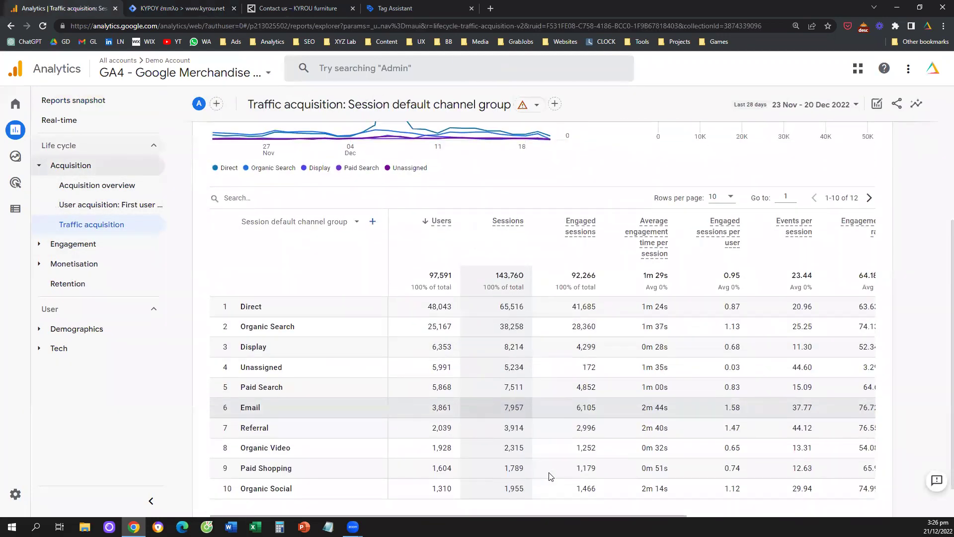
Step: Open the event list of the Event count metric in the Traffic acquisition report and examine its event names
{"action": "left_click", "coordinate": [683, 473]}
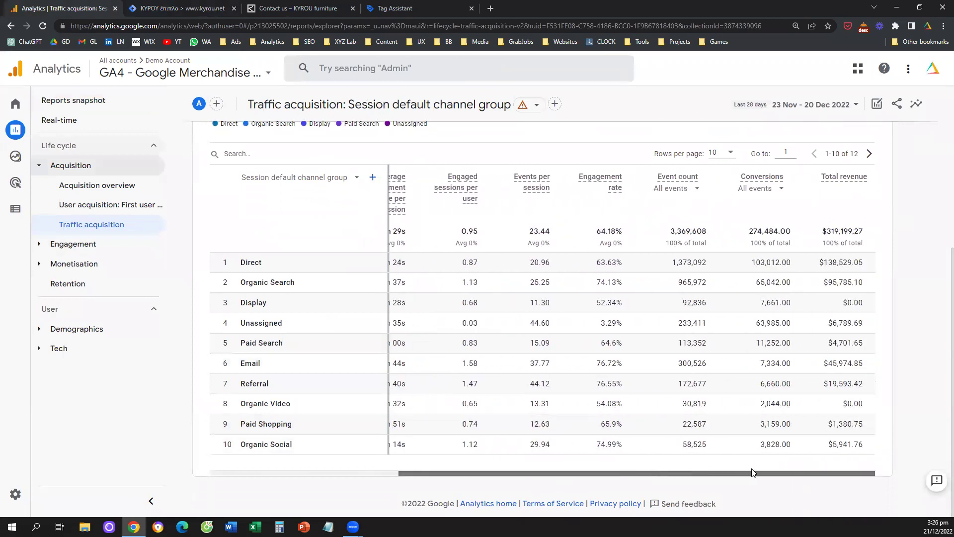
{"action": "left_click", "coordinate": [686, 191]}
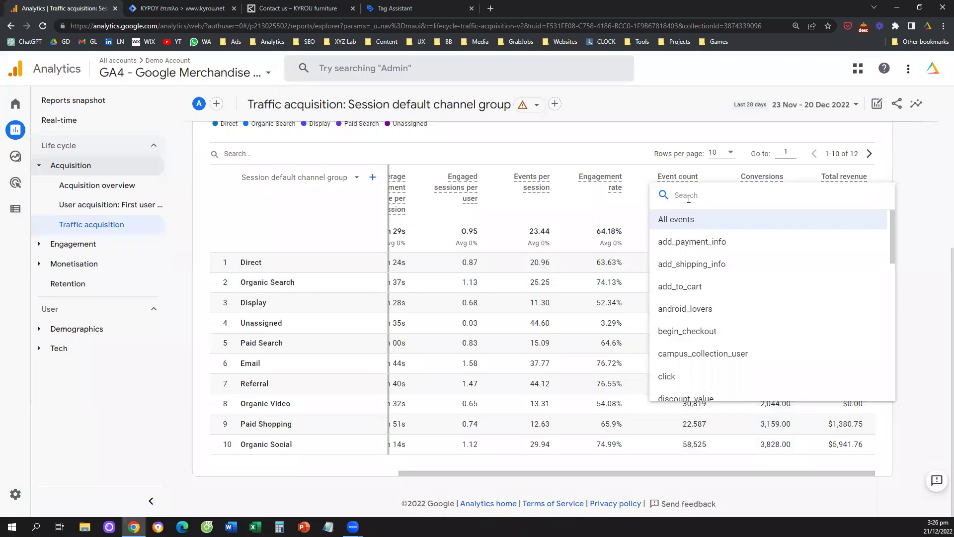
{"action": "left_click", "coordinate": [161, 4]}
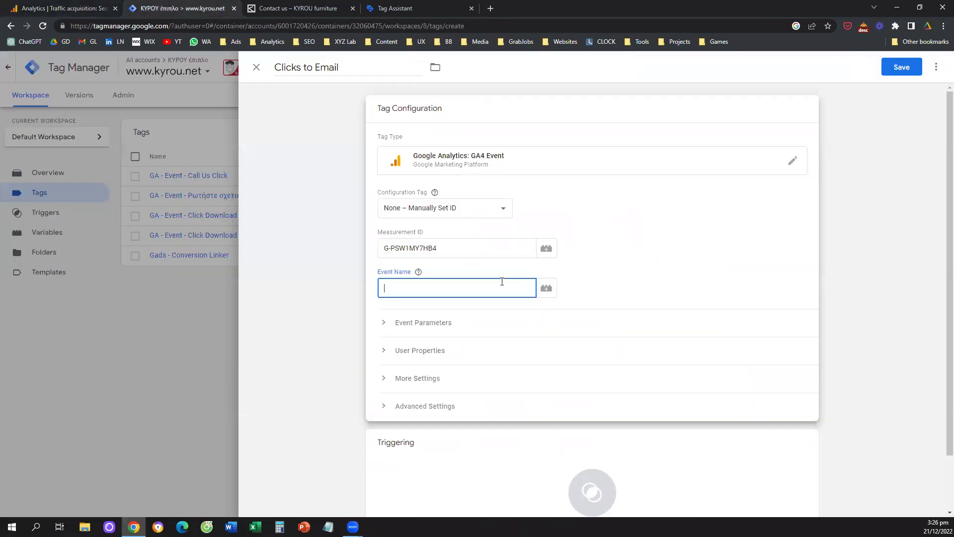
{"action": "left_click", "coordinate": [74, 7]}
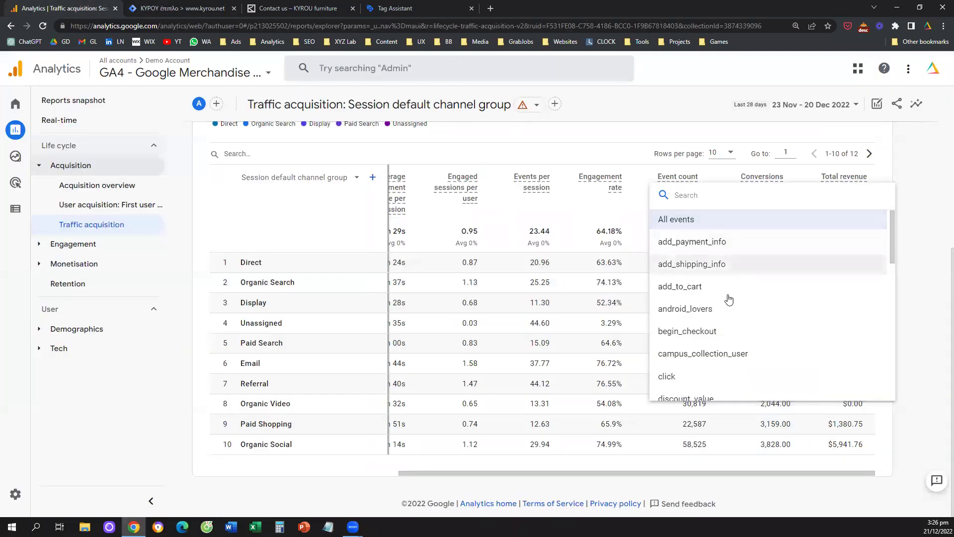
Step: Switch to Tag Manager and set the Clicks to Email tag's event name to "clicks_to_email"
{"action": "left_click", "coordinate": [202, 5]}
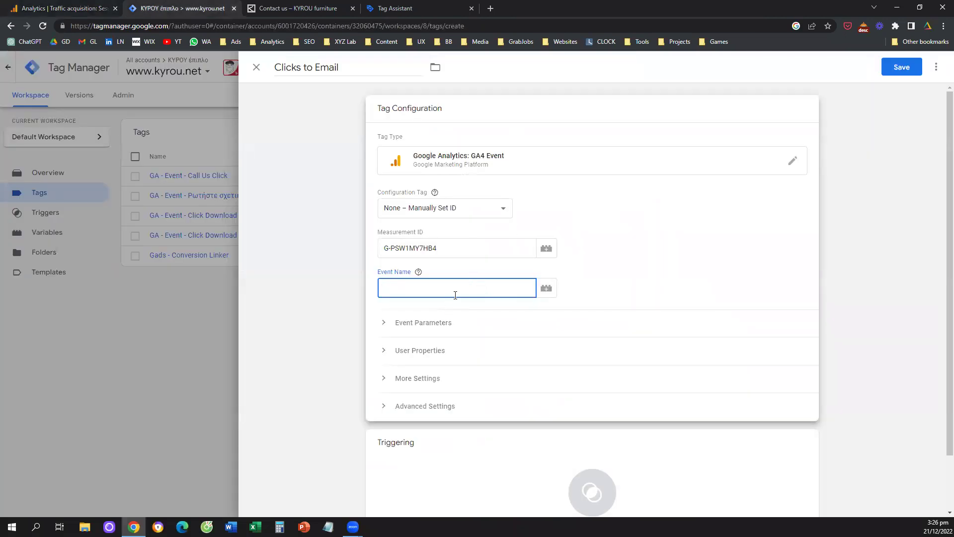
{"action": "type", "text": "clicks_to_email"}
{"action": "left_click_drag", "start_coordinate": [401, 288], "coordinate": [405, 289]}
{"action": "type", "text": "_"}
{"action": "left_click", "coordinate": [324, 303]}
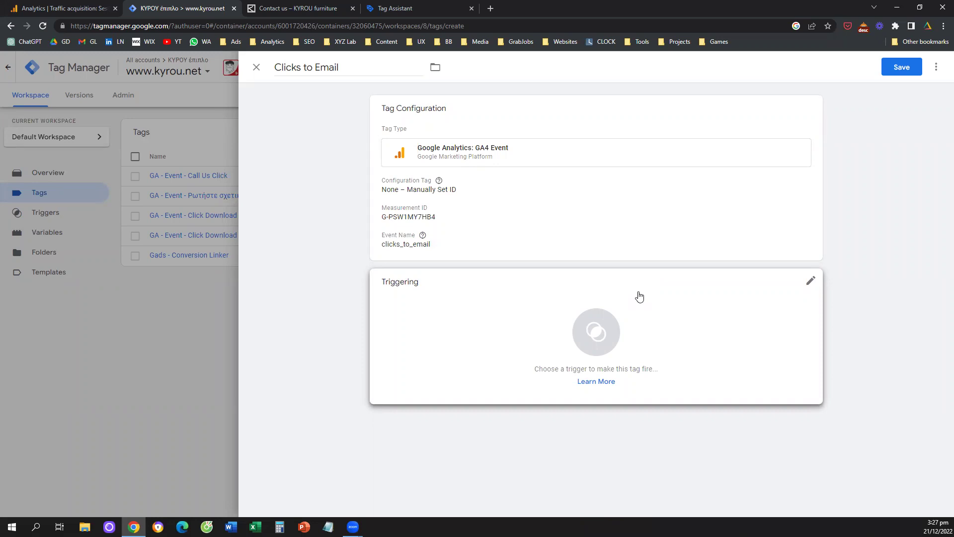
Step: Check the e-mail link on the website's contact page, then create a new trigger for the tag named "Clicks to Email"
{"action": "left_click", "coordinate": [304, 4]}
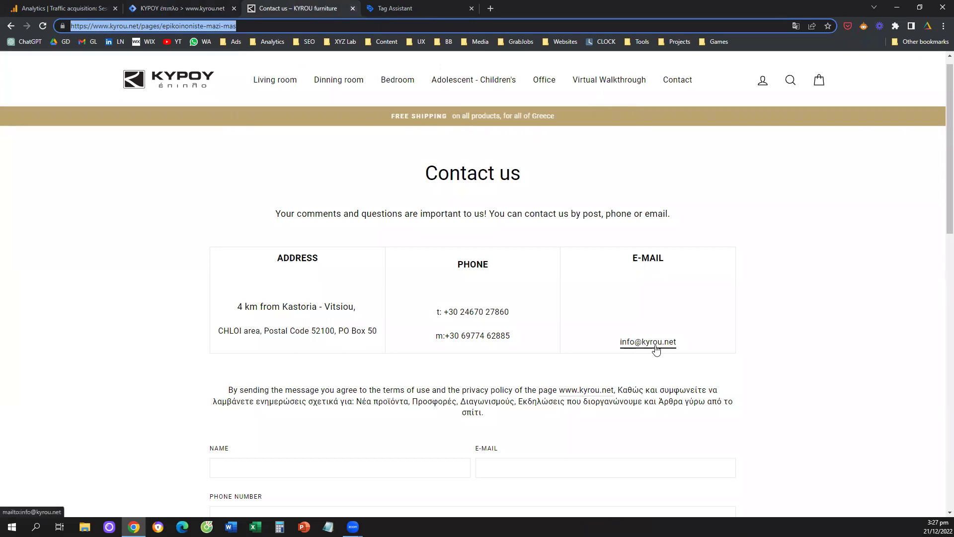
{"action": "left_click", "coordinate": [187, 8]}
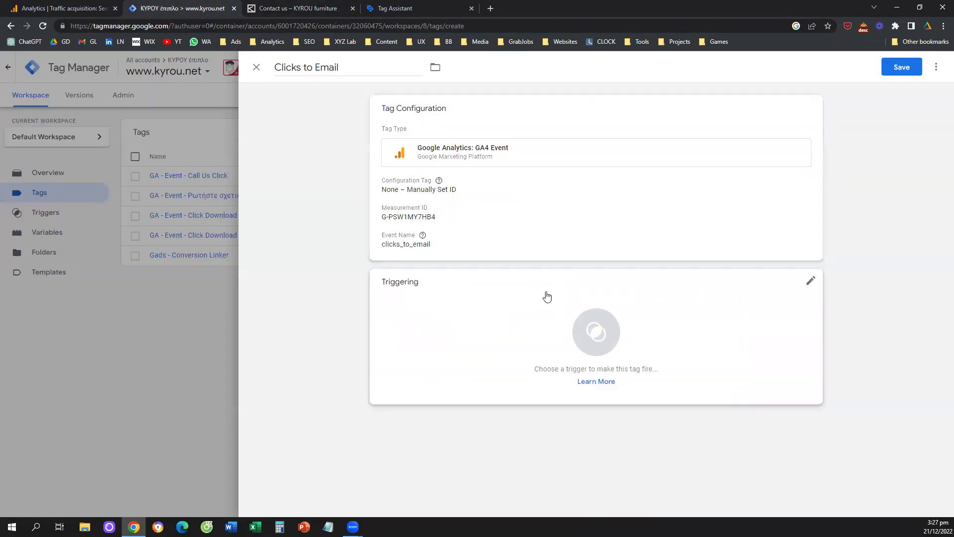
{"action": "left_click", "coordinate": [549, 300]}
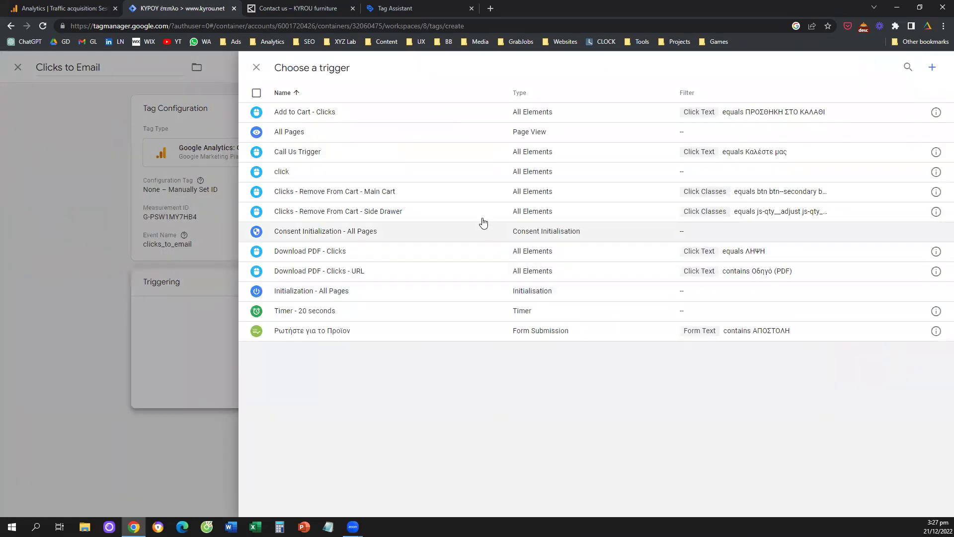
{"action": "left_click", "coordinate": [932, 69]}
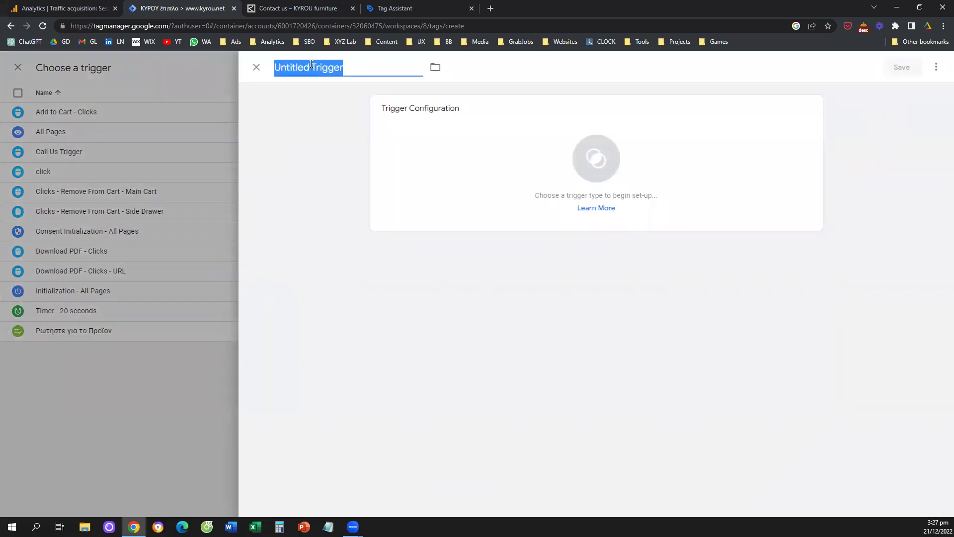
{"action": "type", "text": "Clicks "}
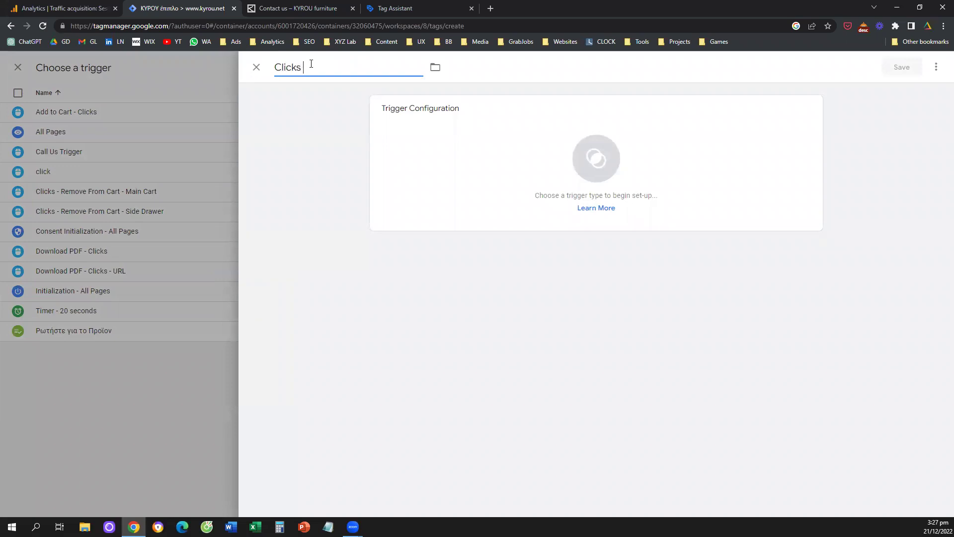
{"action": "type", "text": "to Email"}
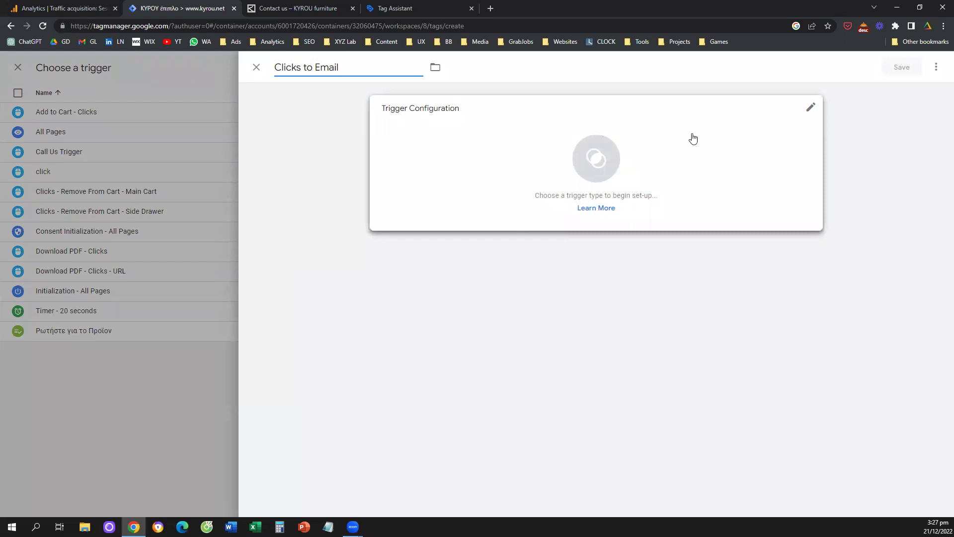
Step: Set the trigger type to Click - Just Links, keeping the unsaved trigger open
{"action": "left_click", "coordinate": [788, 116]}
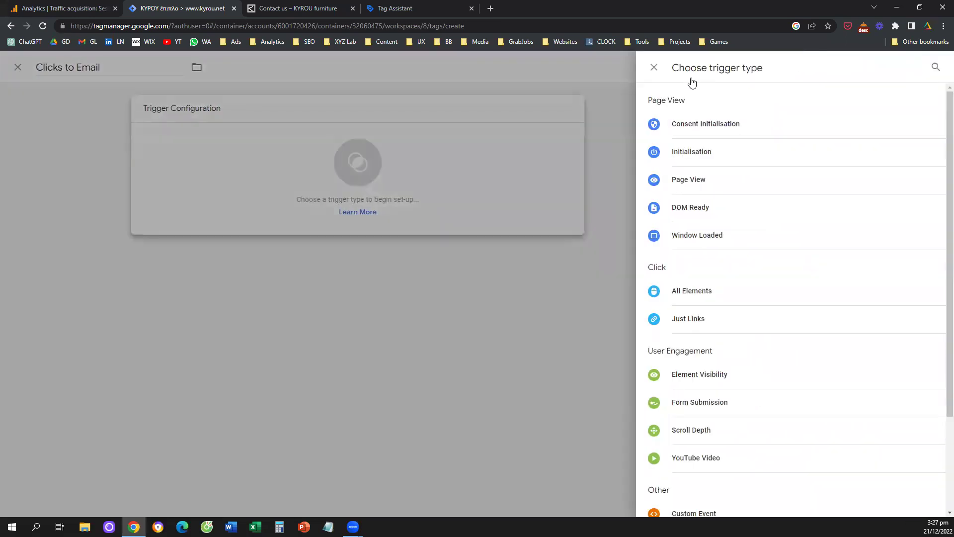
{"action": "left_click_drag", "start_coordinate": [674, 73], "coordinate": [762, 73]}
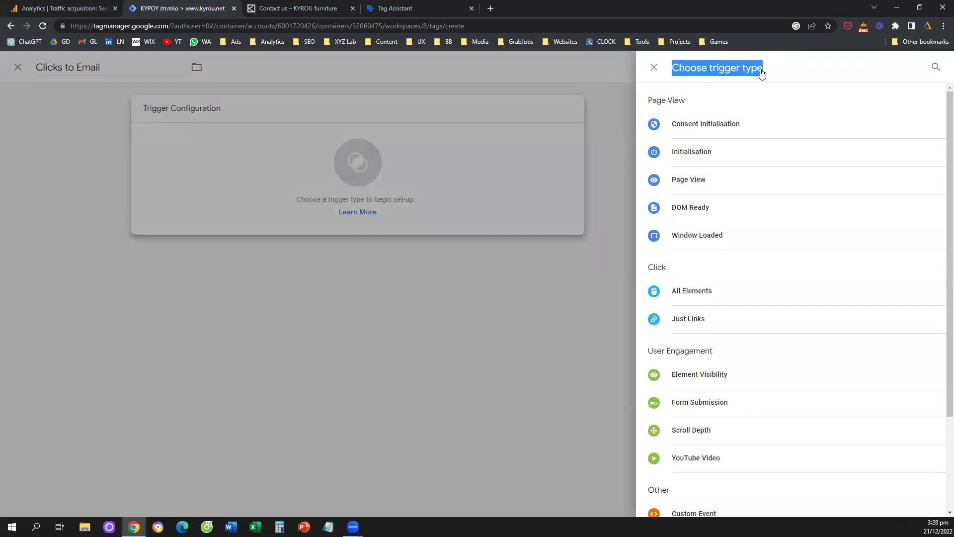
{"action": "left_click", "coordinate": [312, 8]}
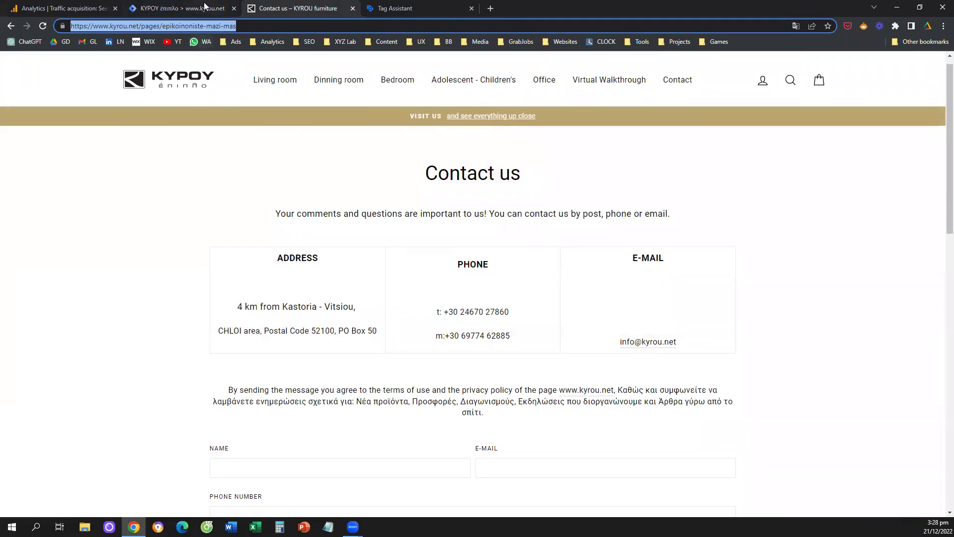
{"action": "mouse_move", "coordinate": [205, 5]}
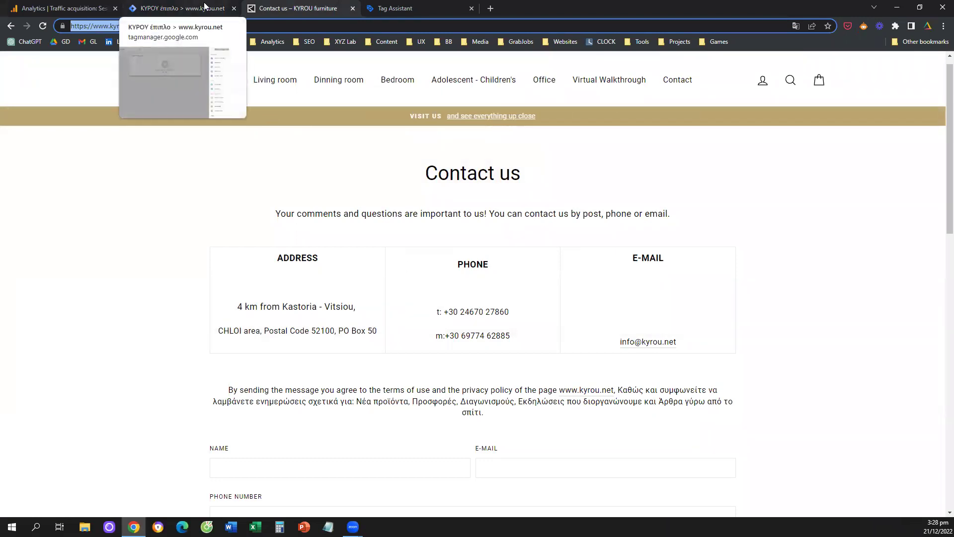
{"action": "left_click", "coordinate": [667, 348]}
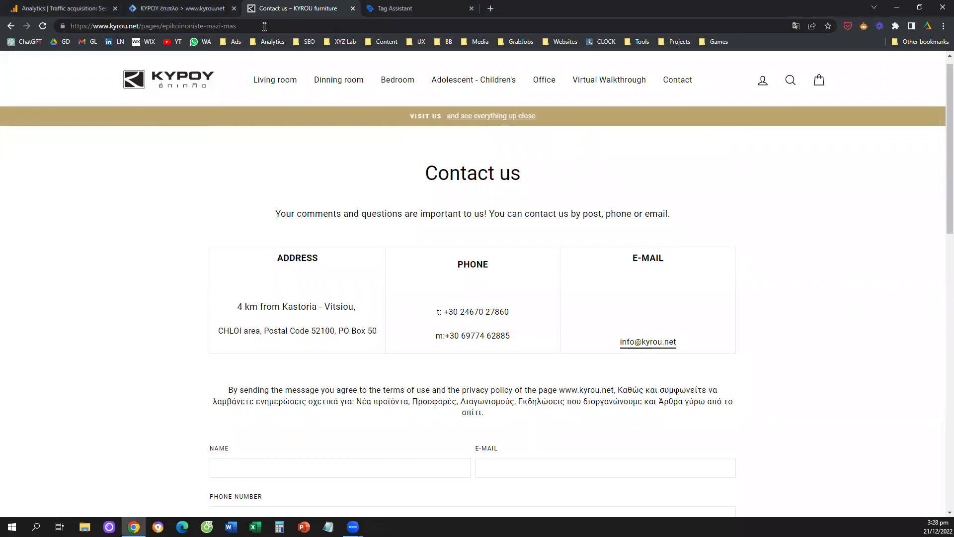
{"action": "left_click", "coordinate": [208, 6]}
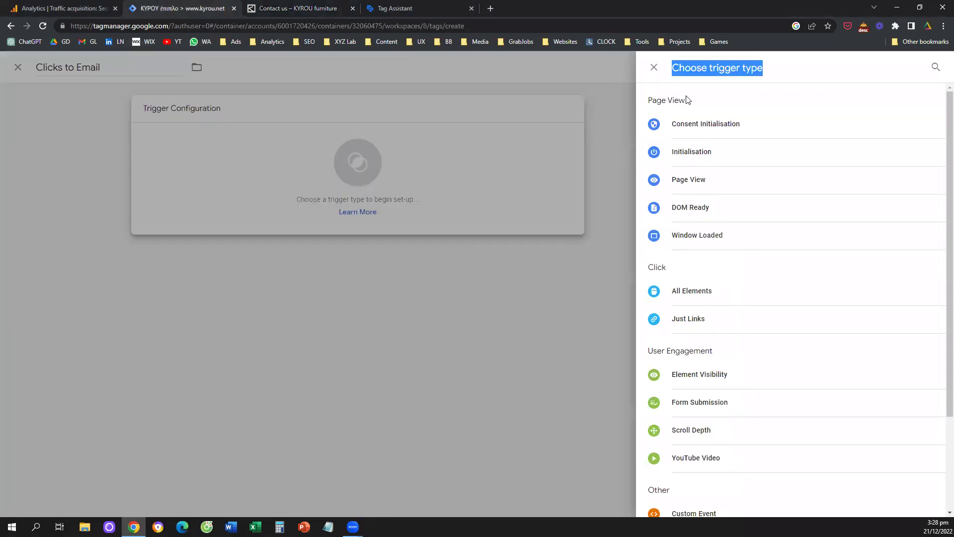
{"action": "left_click", "coordinate": [689, 325]}
{"action": "left_click", "coordinate": [689, 324]}
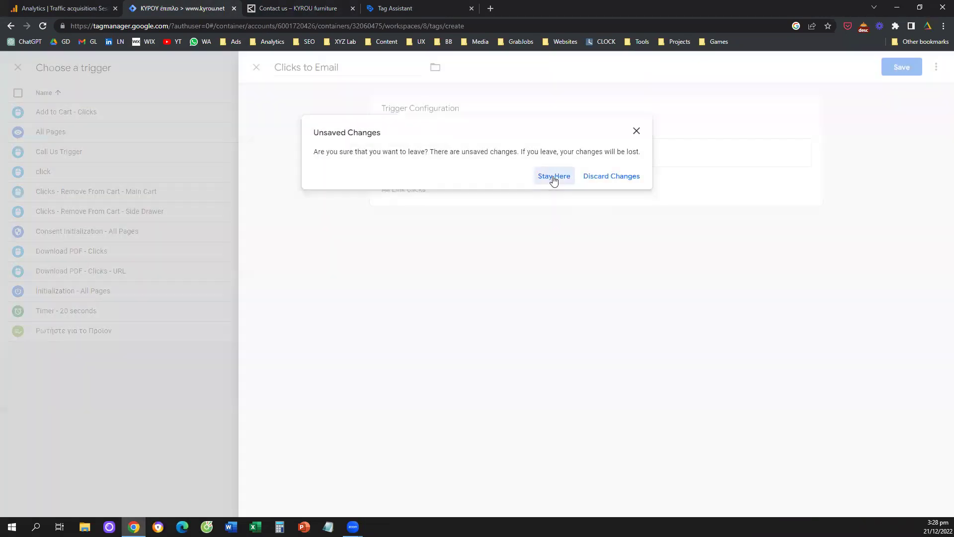
{"action": "left_click", "coordinate": [554, 177]}
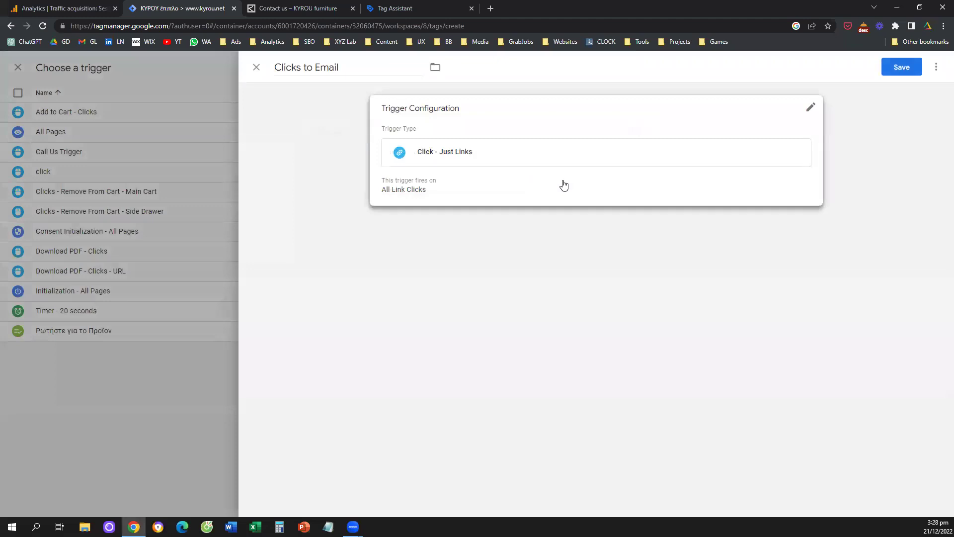
Step: Make the trigger fire on Some Link Clicks and check where the contact page's e-mail link points
{"action": "left_click", "coordinate": [523, 199]}
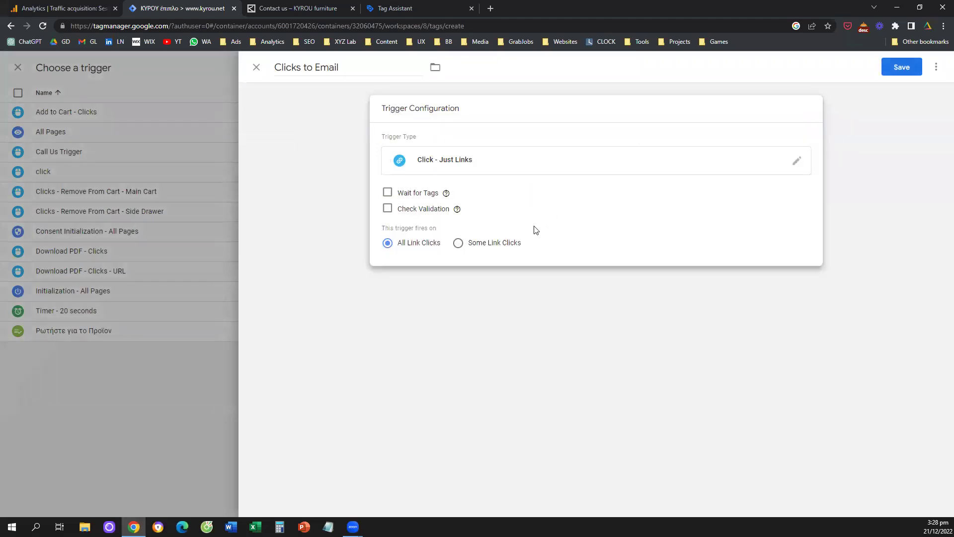
{"action": "left_click", "coordinate": [458, 243]}
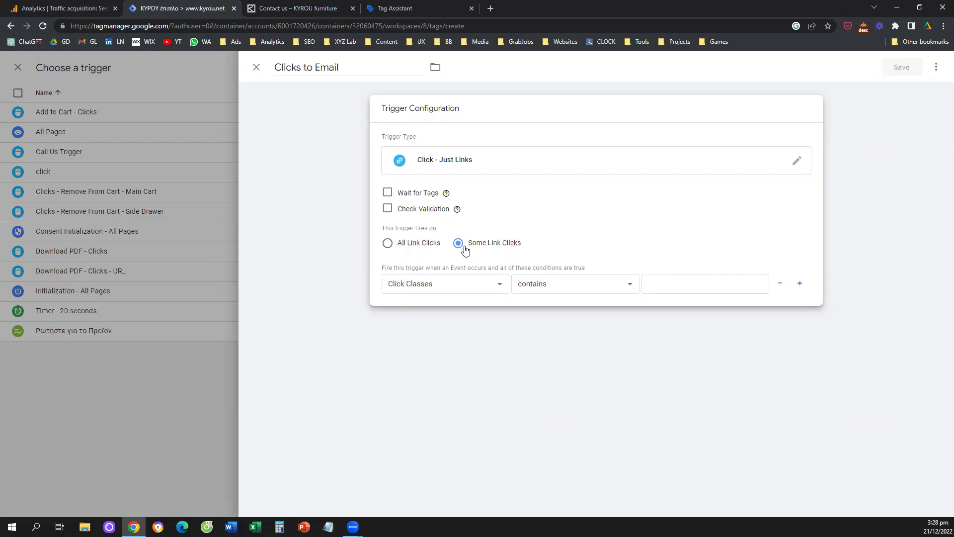
{"action": "left_click", "coordinate": [292, 6]}
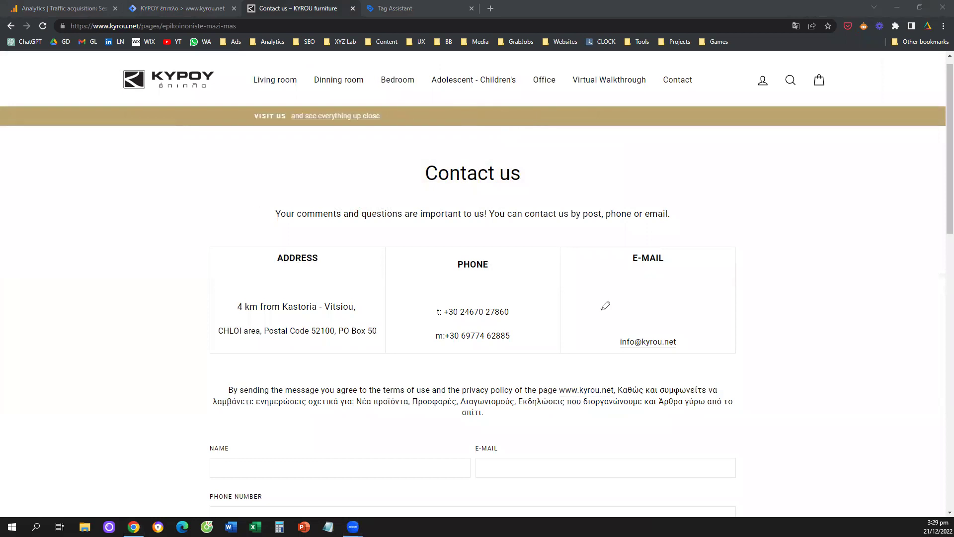
{"action": "mouse_move", "coordinate": [34, 400]}
{"action": "left_mouse_down"}
{"action": "mouse_move", "coordinate": [33, 499]}
{"action": "mouse_move", "coordinate": [49, 489]}
{"action": "left_mouse_up"}
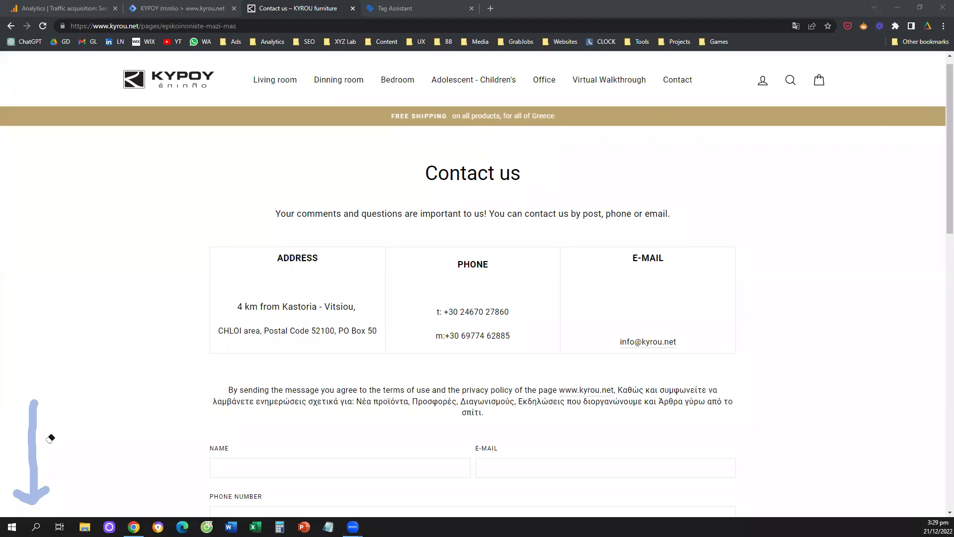
{"action": "left_click", "coordinate": [183, 10]}
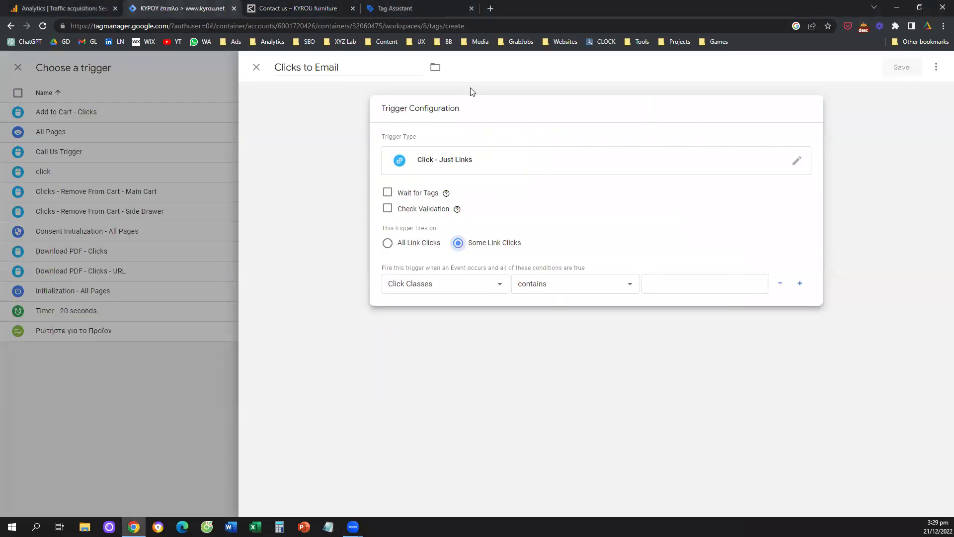
Step: Set the trigger's firing condition to Click URL with the operator "contains"
{"action": "left_click", "coordinate": [456, 288]}
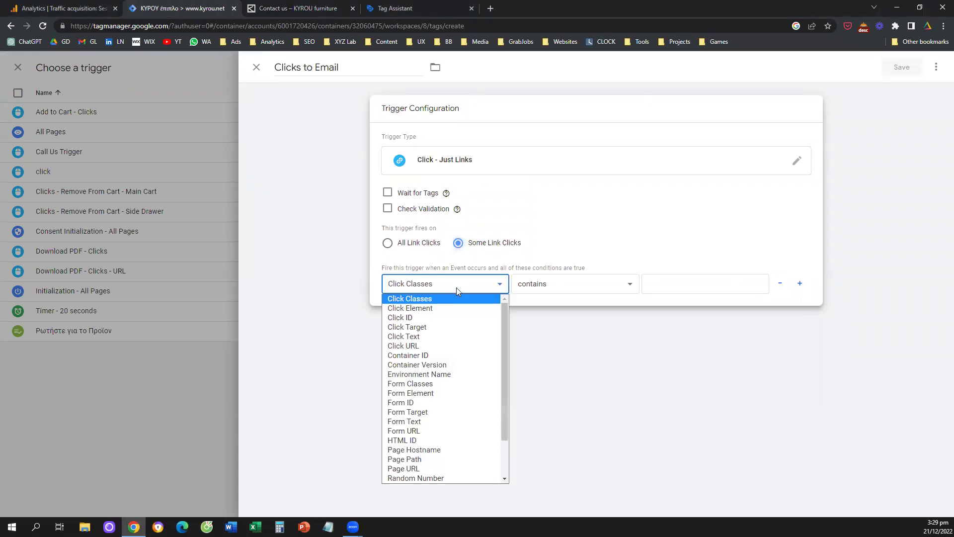
{"action": "left_click", "coordinate": [445, 346]}
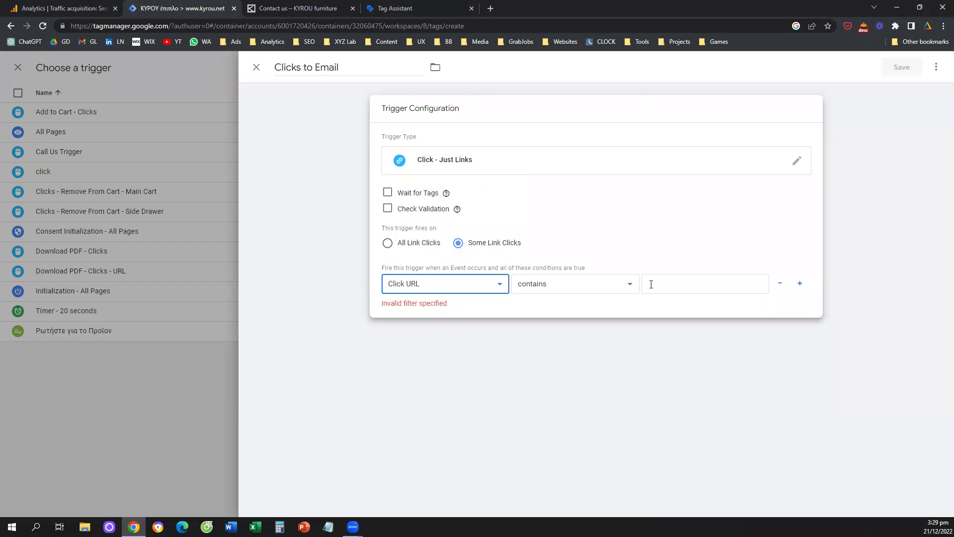
{"action": "left_click", "coordinate": [602, 292]}
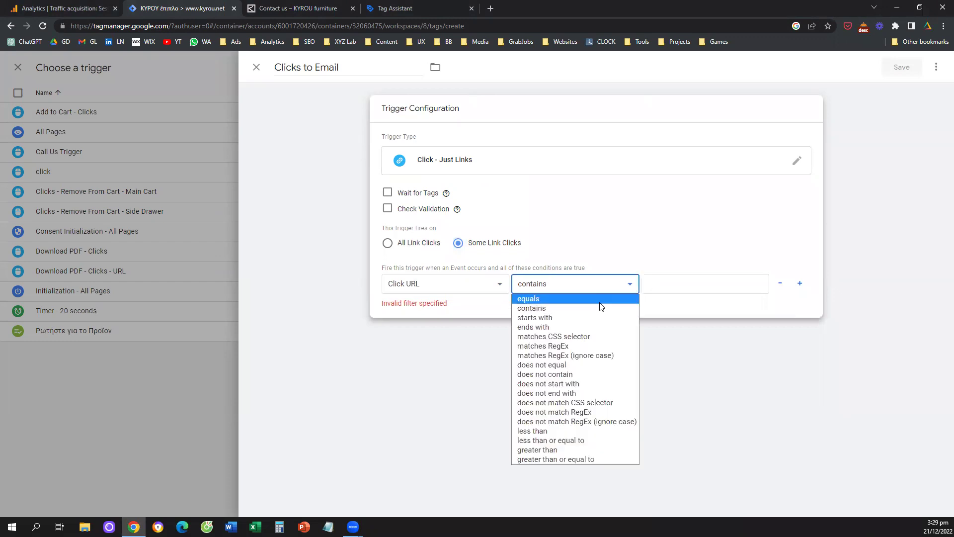
{"action": "left_click", "coordinate": [602, 304]}
Step: Copy the e-mail address from the website's contact page and paste it as the value of the trigger's Click URL condition
{"action": "left_click", "coordinate": [280, 6]}
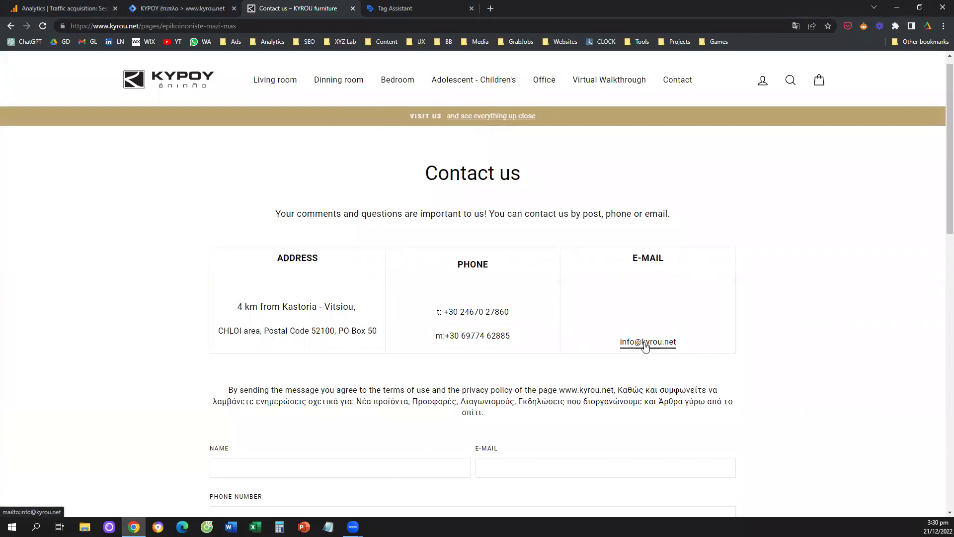
{"action": "right_click", "coordinate": [652, 343]}
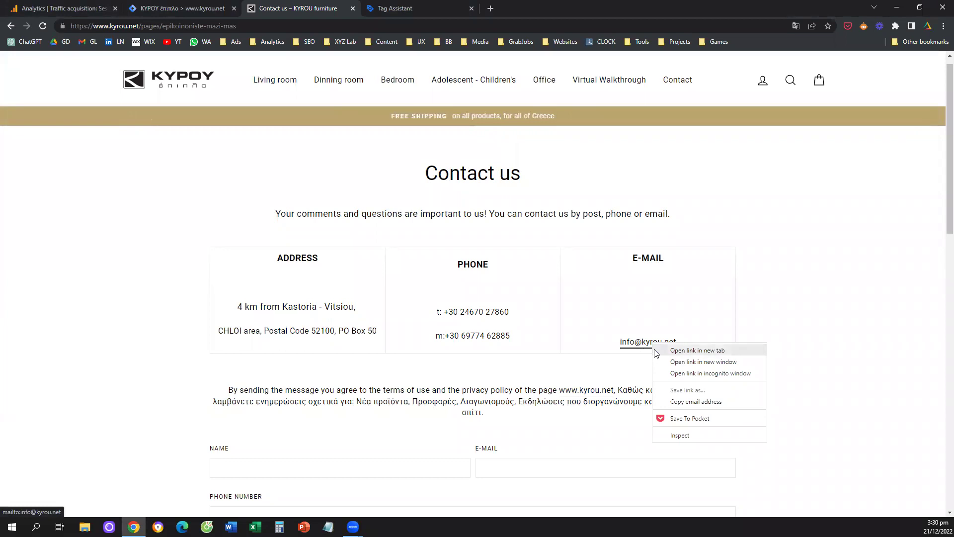
{"action": "left_click", "coordinate": [704, 401]}
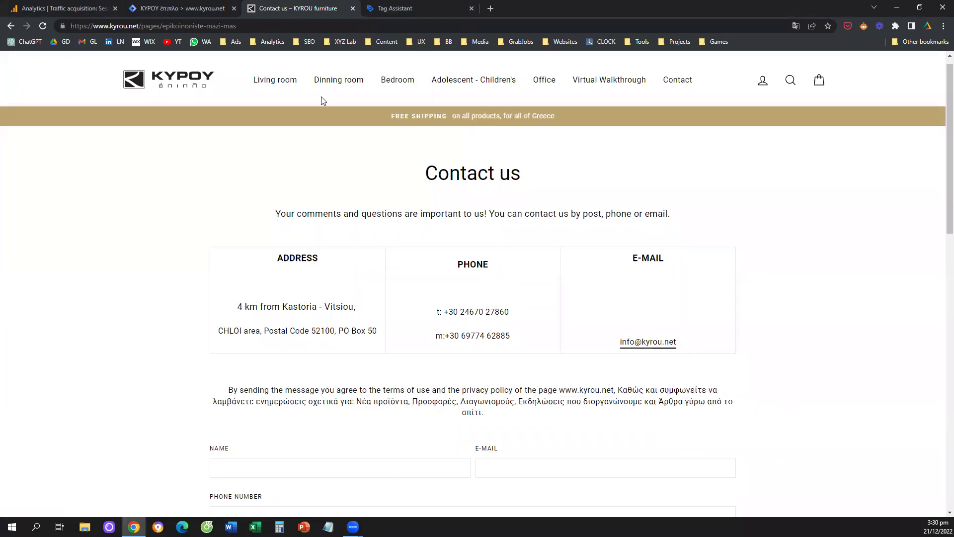
{"action": "left_click", "coordinate": [192, 8]}
{"action": "right_click", "coordinate": [678, 303]}
{"action": "left_click", "coordinate": [655, 290]}
{"action": "right_click", "coordinate": [654, 290]}
{"action": "left_click", "coordinate": [678, 374]}
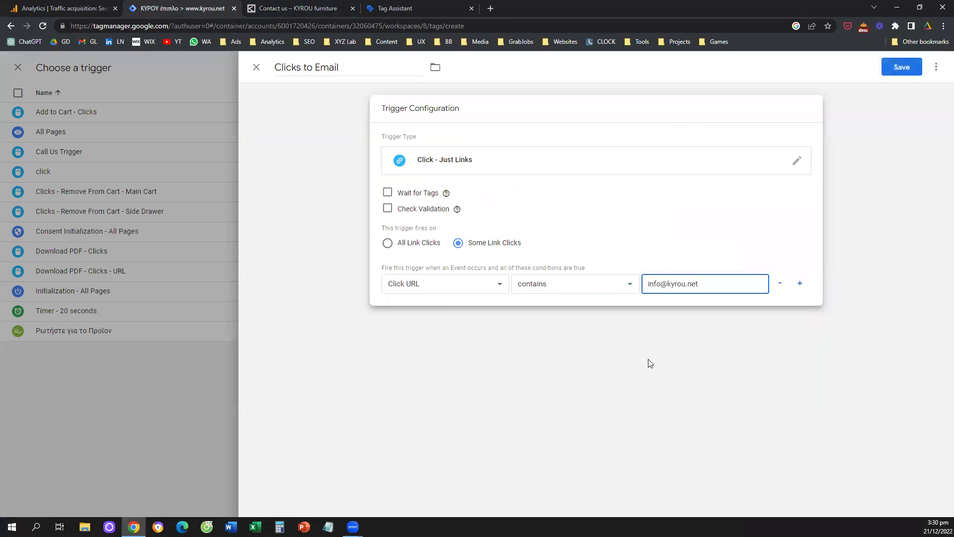
Step: Recheck the e-mail link's target, then change the condition's operator to "equals" and prefix its e-mail address with "mailto:"
{"action": "left_click", "coordinate": [284, 7]}
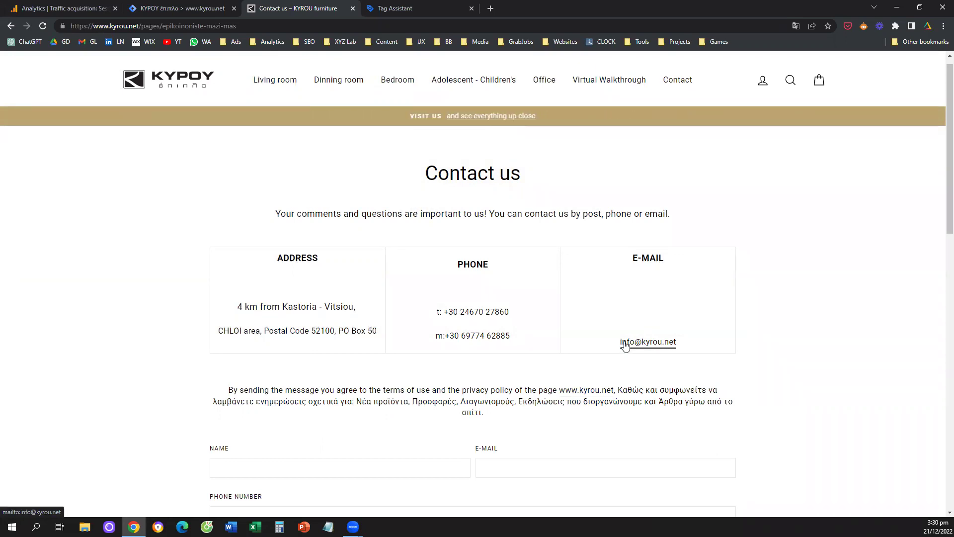
{"action": "left_click", "coordinate": [197, 8]}
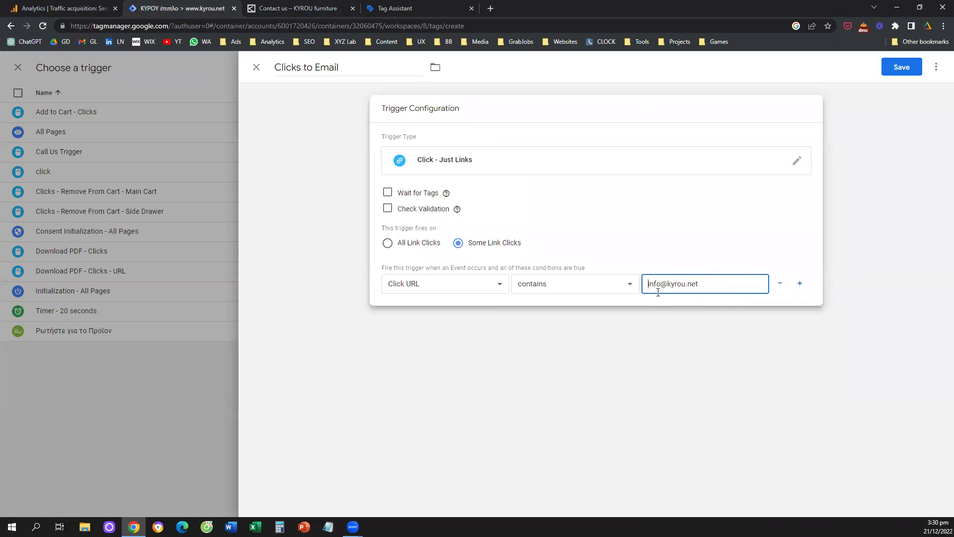
{"action": "left_click", "coordinate": [612, 284]}
{"action": "left_click", "coordinate": [665, 282]}
{"action": "left_click", "coordinate": [611, 289]}
{"action": "left_click", "coordinate": [575, 300]}
{"action": "left_click", "coordinate": [650, 286]}
{"action": "type", "text": "mailto:"}
{"action": "left_click_drag", "start_coordinate": [665, 286], "coordinate": [723, 298]}
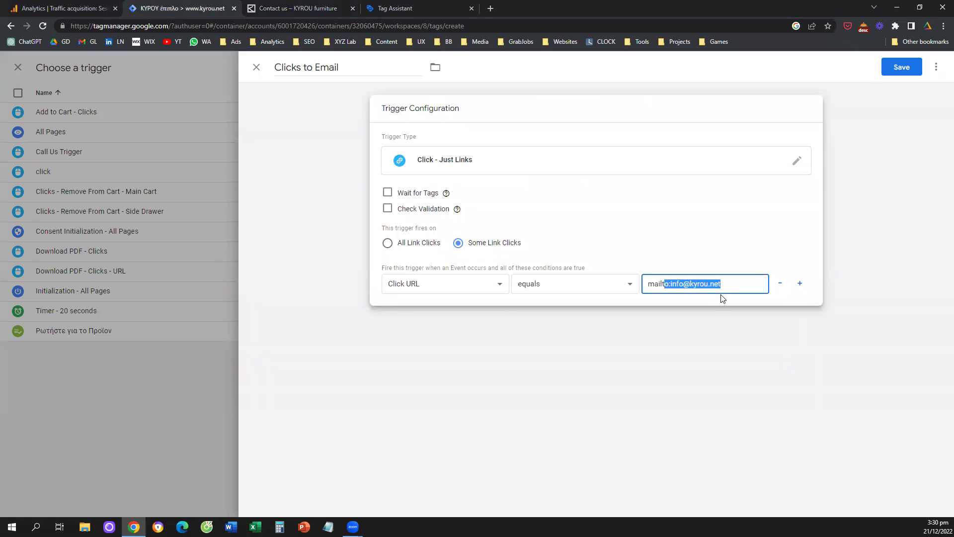
Step: Compare the condition's value with the e-mail link's target on the contact page, then save the Clicks to Email trigger
{"action": "left_click", "coordinate": [307, 6]}
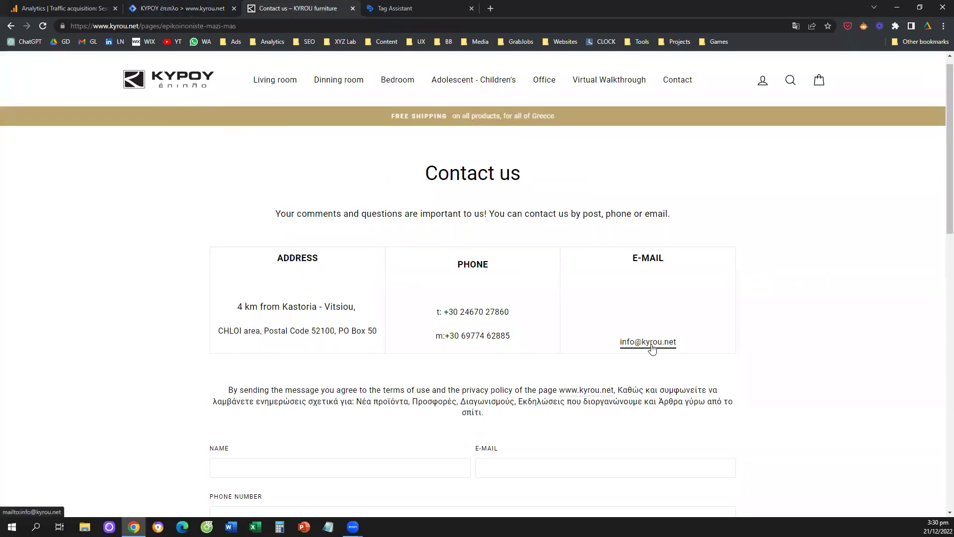
{"action": "left_click", "coordinate": [209, 8]}
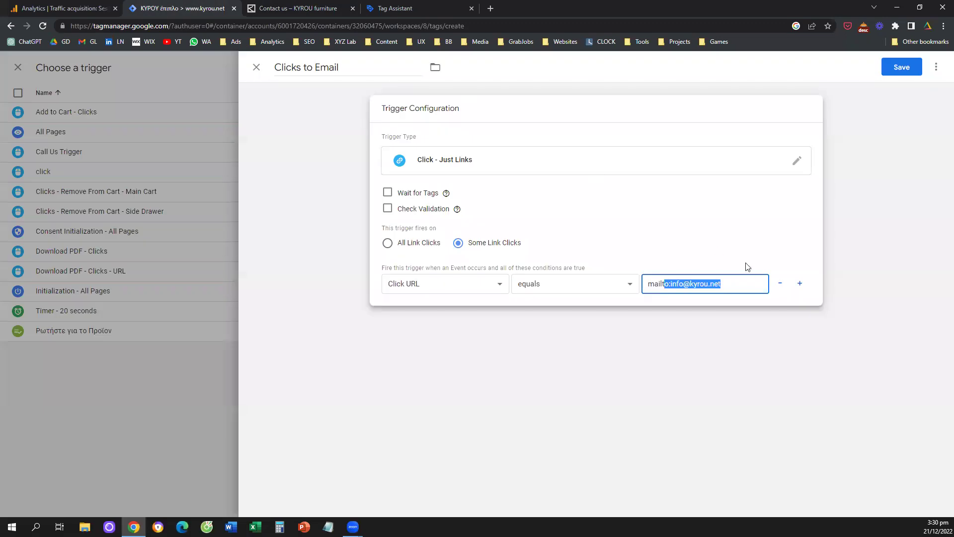
{"action": "left_click", "coordinate": [871, 154]}
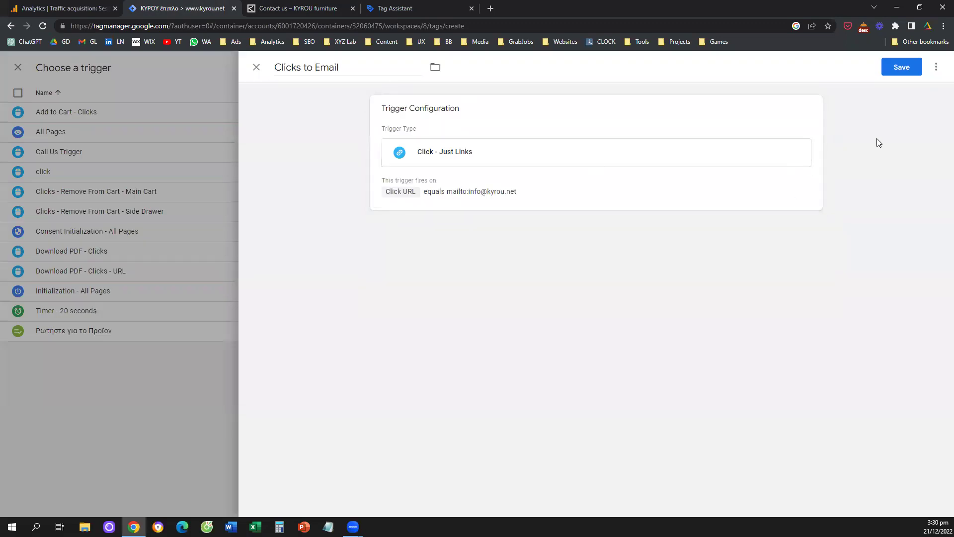
{"action": "left_click", "coordinate": [903, 64]}
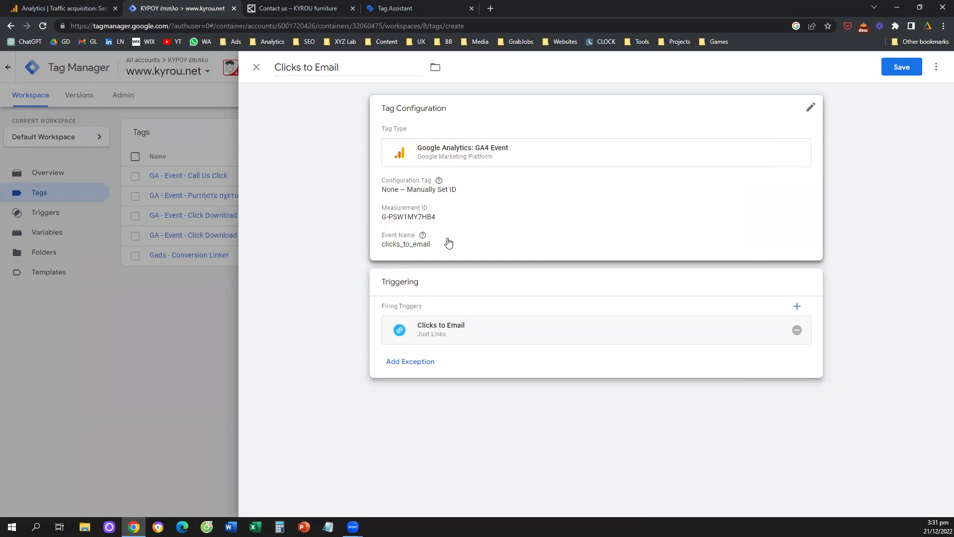
Step: Review the Clicks to Email trigger attached to the tag, then save the GA4 event tag
{"action": "double_click", "coordinate": [505, 290]}
{"action": "left_click", "coordinate": [500, 301]}
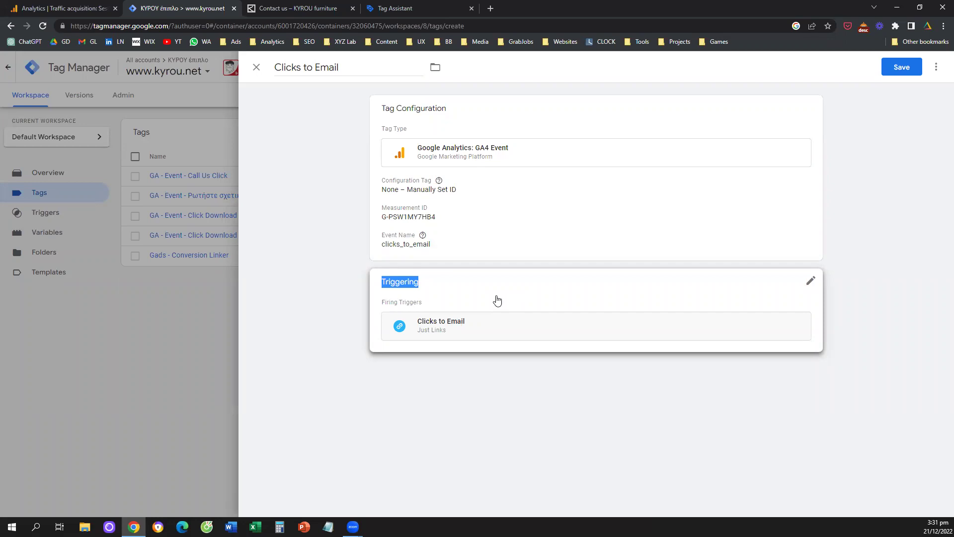
{"action": "left_click", "coordinate": [497, 300]}
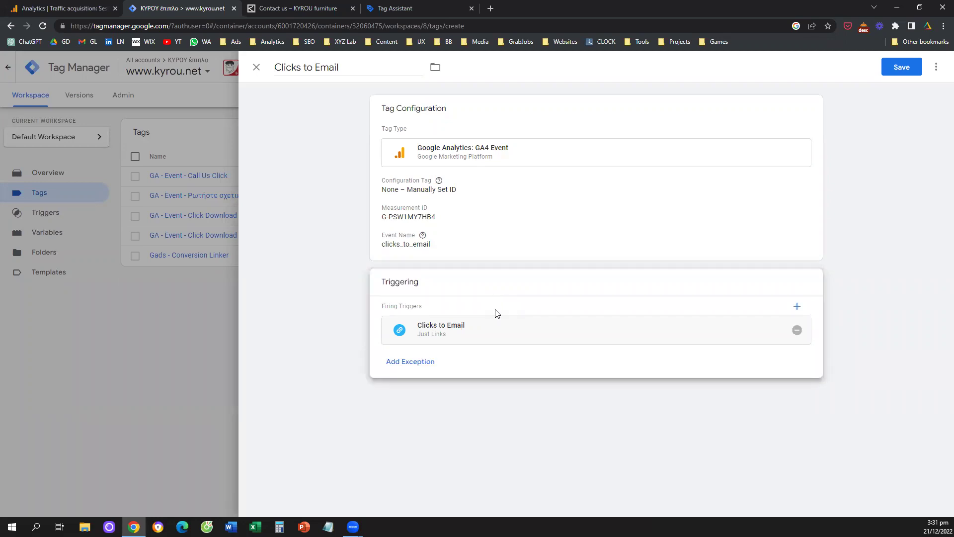
{"action": "left_click", "coordinate": [524, 334]}
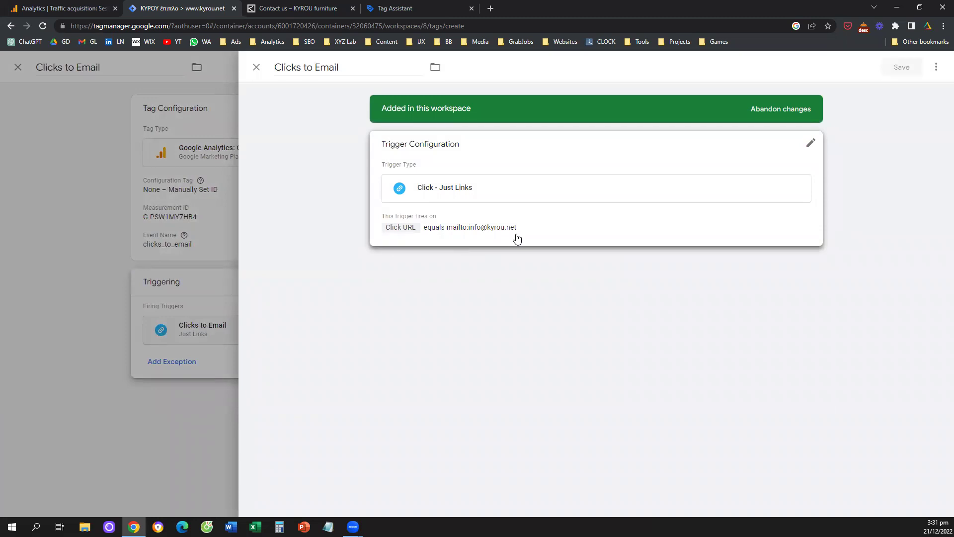
{"action": "left_click", "coordinate": [516, 239]}
{"action": "left_click", "coordinate": [256, 67]}
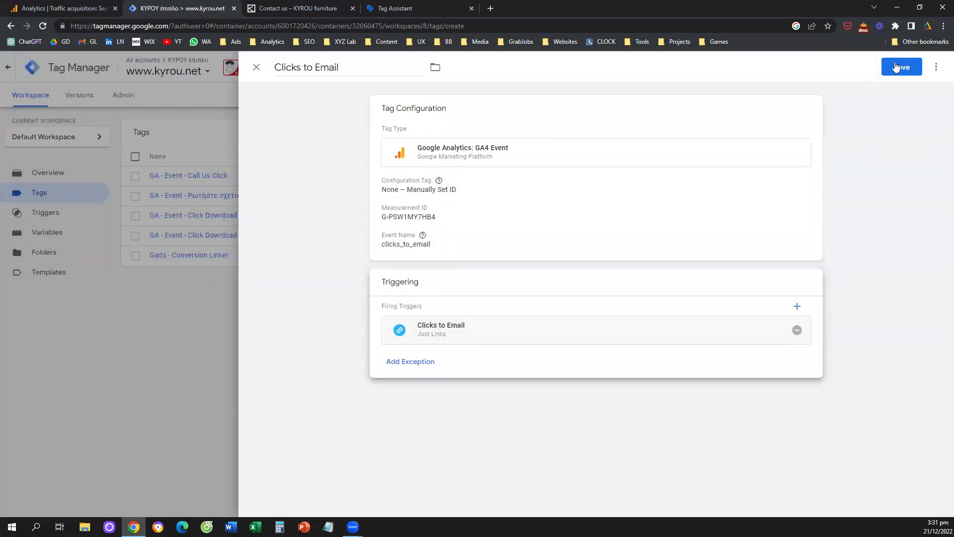
{"action": "left_click", "coordinate": [897, 67]}
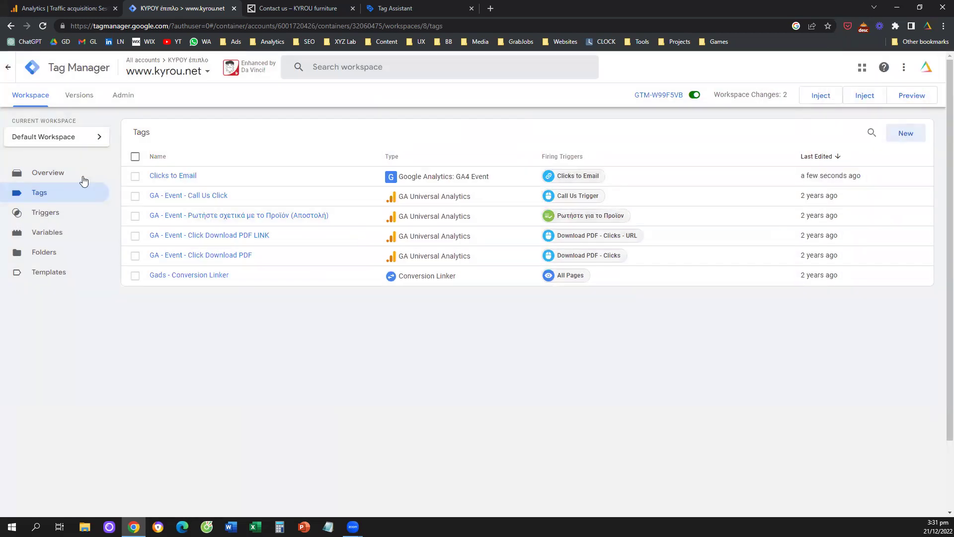
Step: Review the workspace overview and examine your own permission level and user options in the container's user management
{"action": "left_click", "coordinate": [48, 172]}
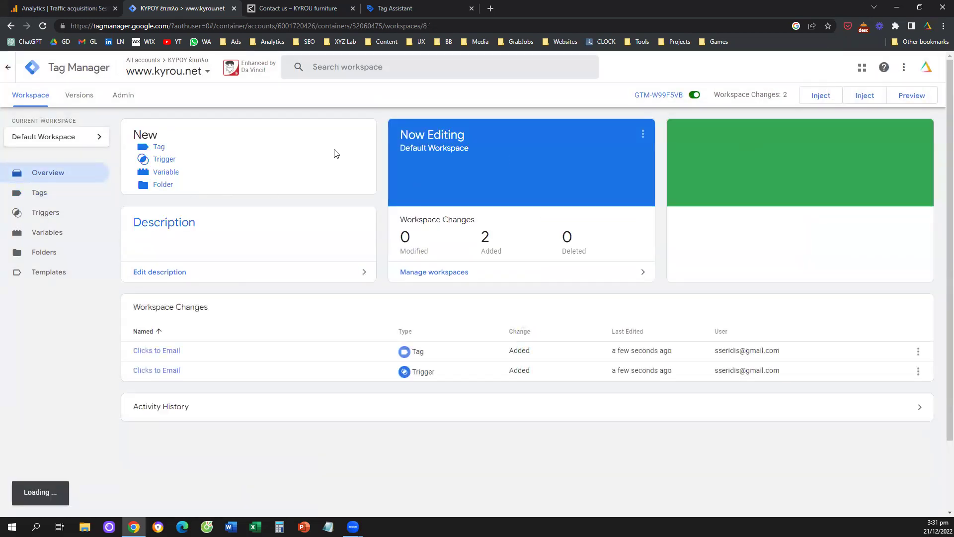
{"action": "left_click", "coordinate": [124, 96]}
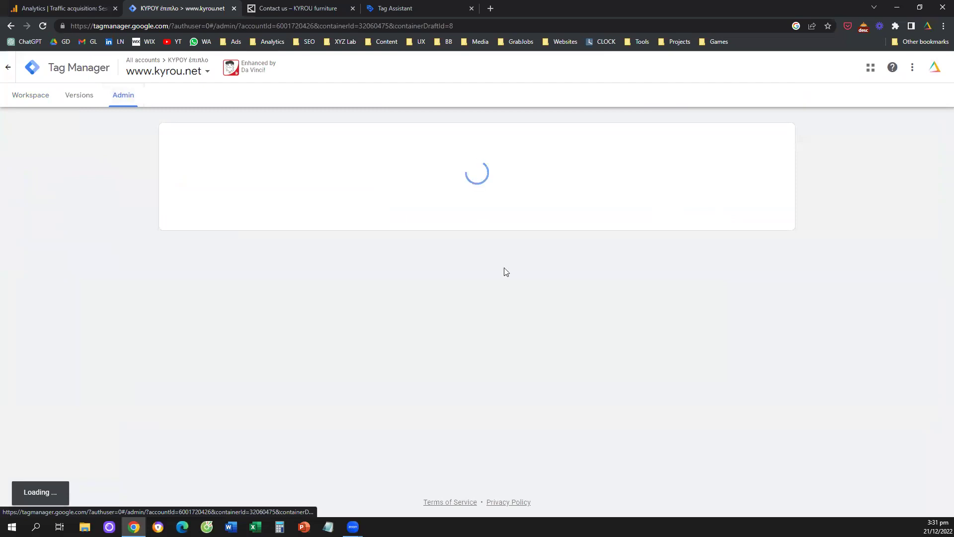
{"action": "left_click", "coordinate": [598, 227]}
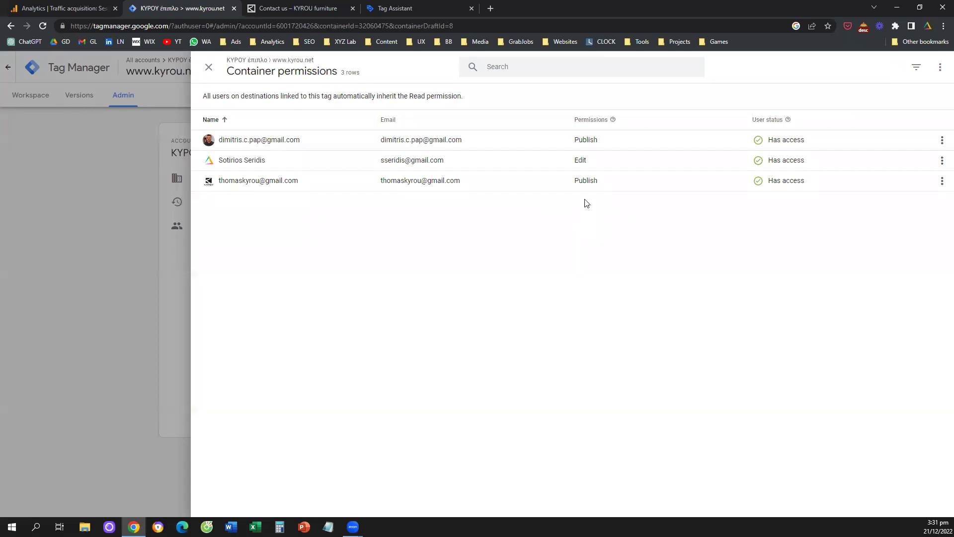
{"action": "left_click", "coordinate": [941, 160]}
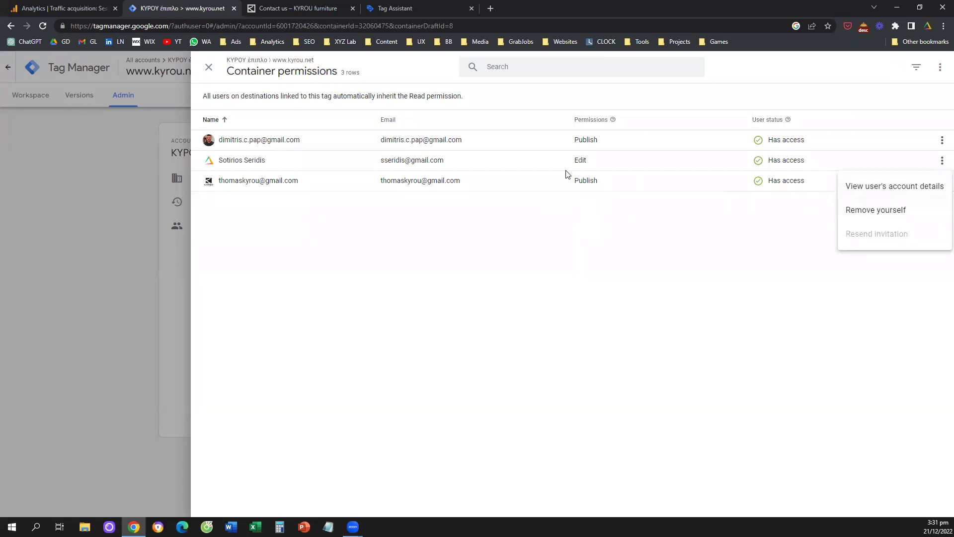
{"action": "left_click", "coordinate": [705, 165]}
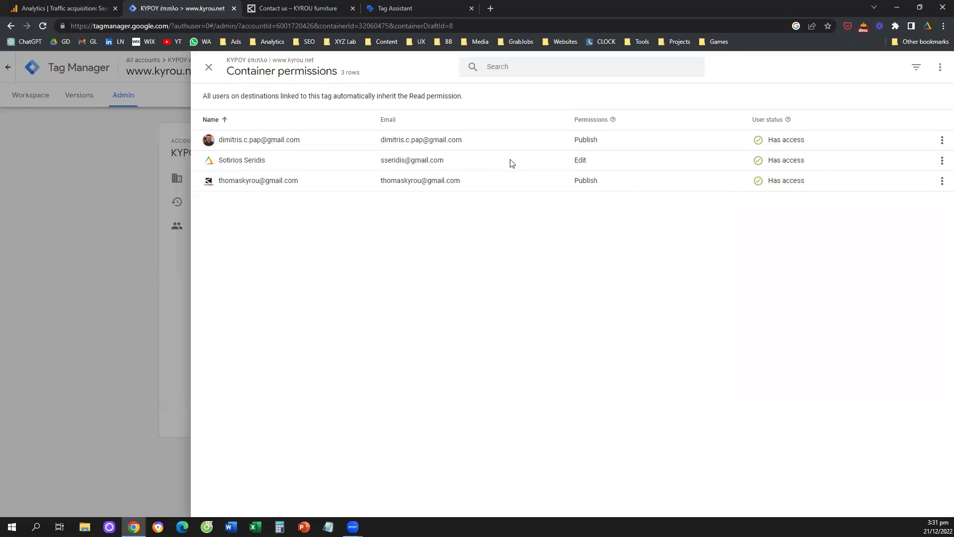
{"action": "left_click", "coordinate": [942, 160]}
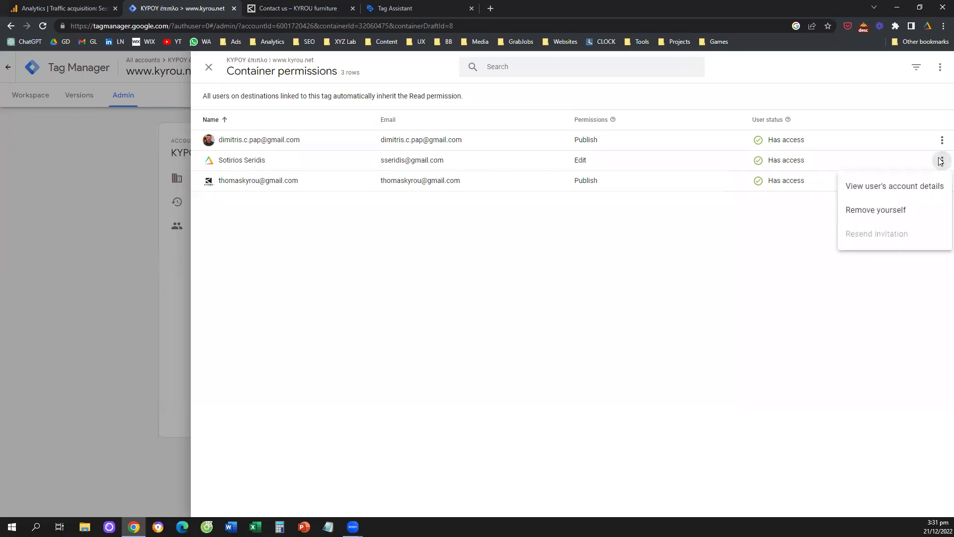
{"action": "left_click", "coordinate": [924, 186]}
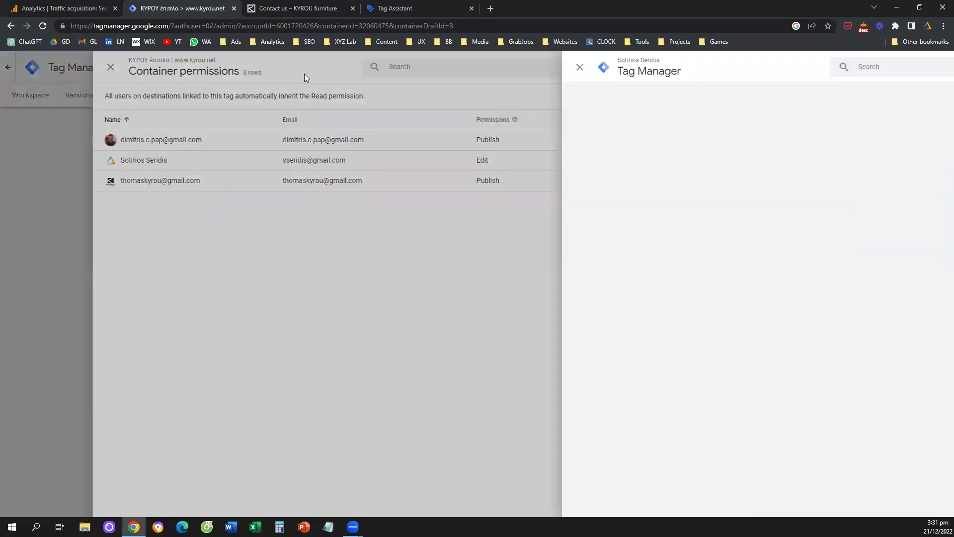
{"action": "left_click", "coordinate": [211, 68]}
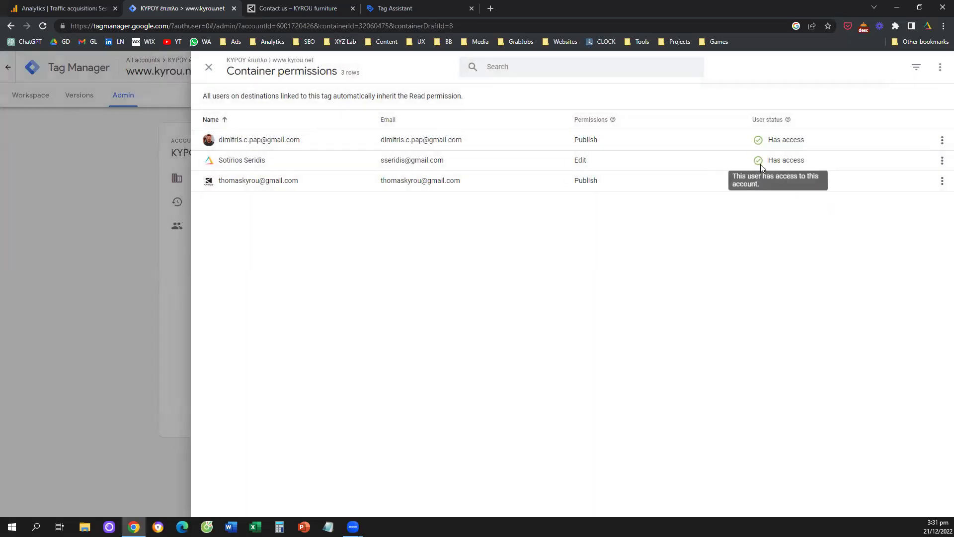
{"action": "left_click", "coordinate": [942, 161]}
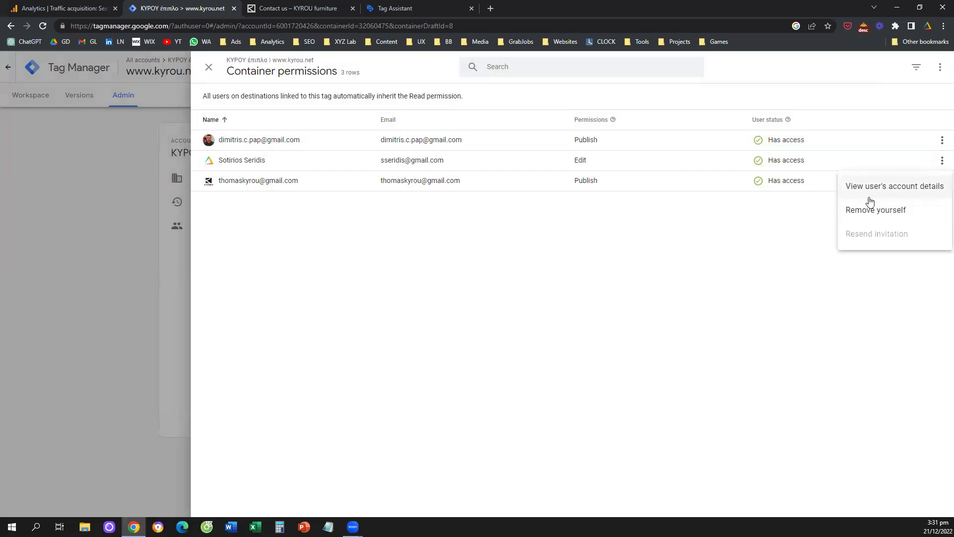
{"action": "left_click", "coordinate": [698, 231]}
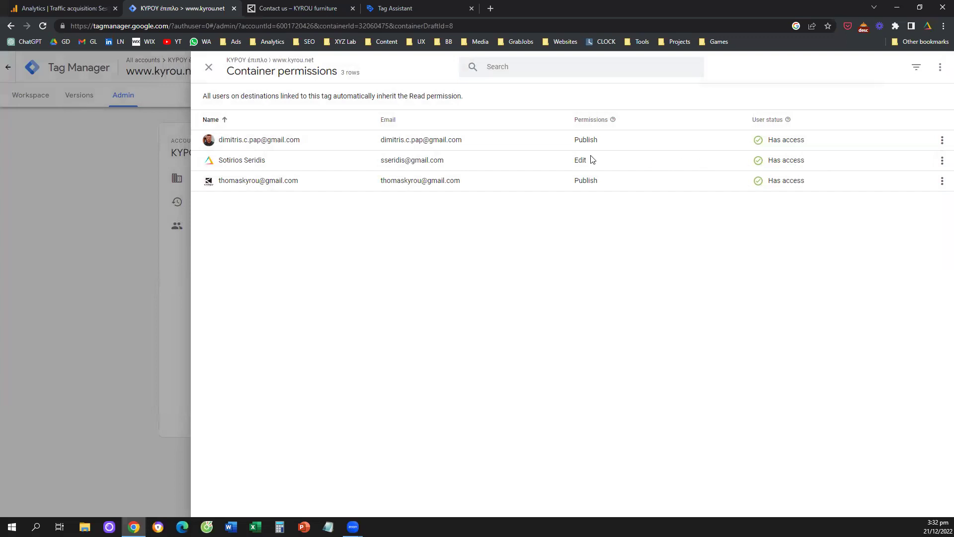
{"action": "left_click", "coordinate": [212, 70]}
{"action": "left_click", "coordinate": [41, 97]}
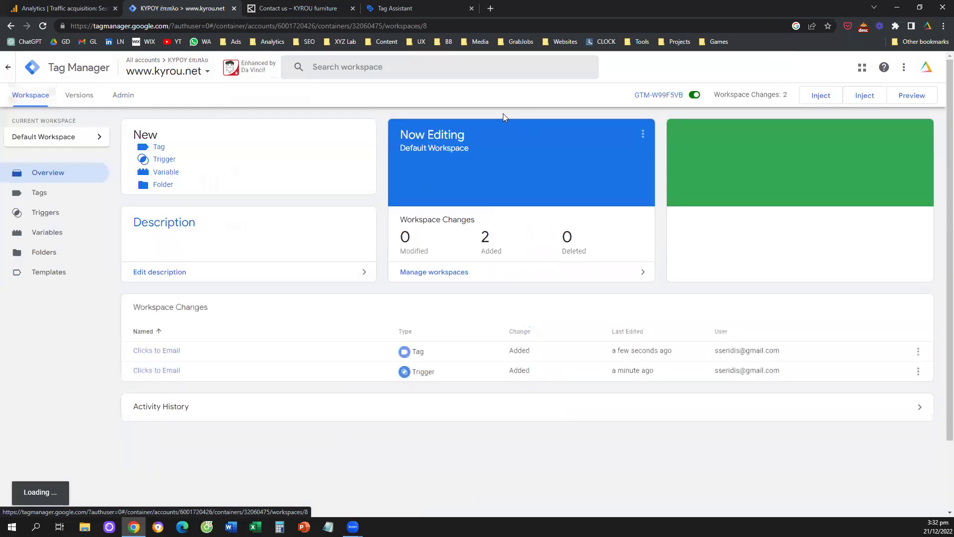
Step: Preview the container and connect Tag Assistant to the website's contact page
{"action": "left_click", "coordinate": [911, 96]}
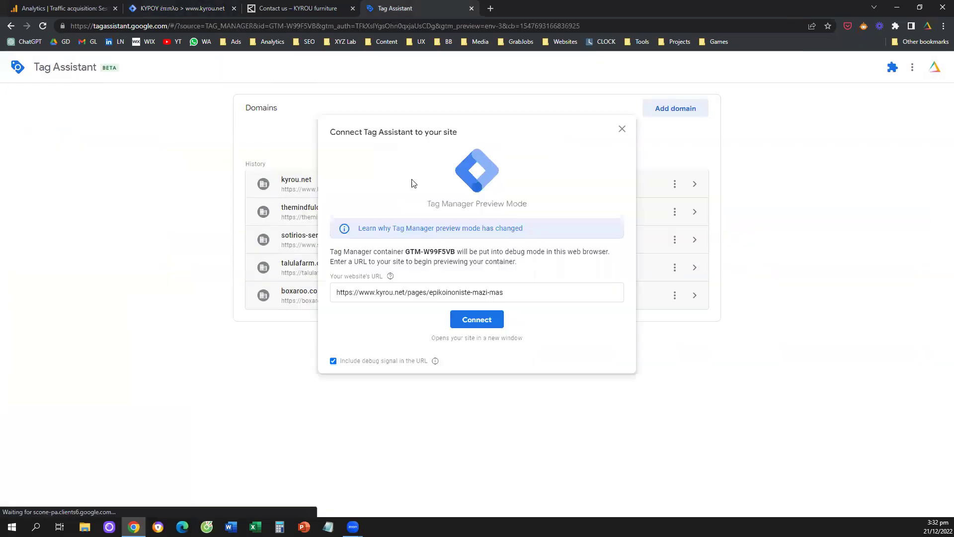
{"action": "left_click", "coordinate": [472, 320]}
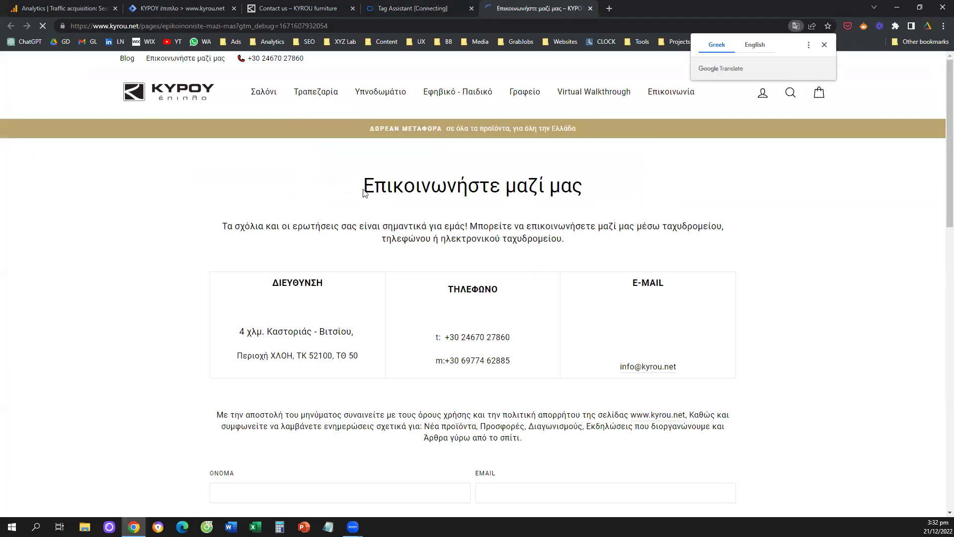
{"action": "left_click", "coordinate": [439, 6]}
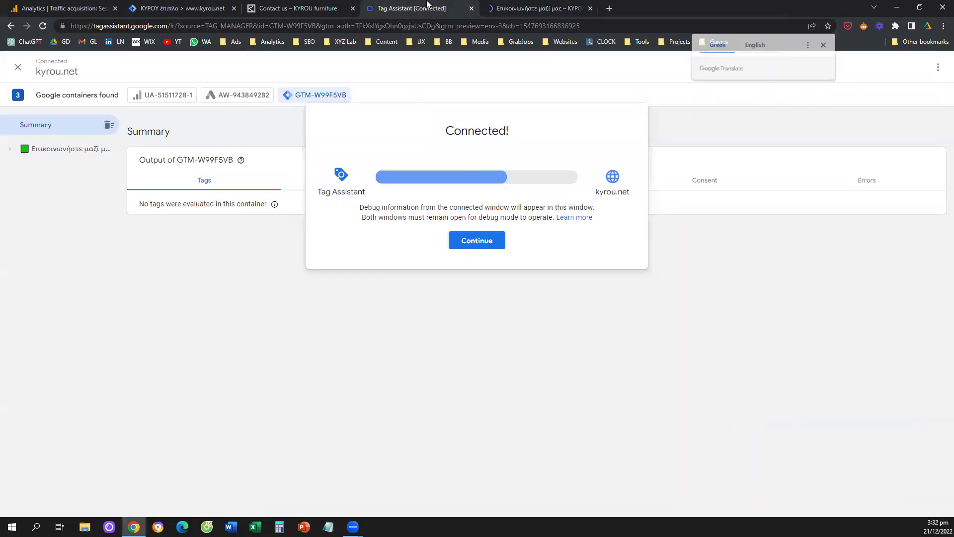
{"action": "left_click", "coordinate": [491, 238]}
Step: Trigger the e-mail link on the previewed contact page and inspect the resulting Link Click event in Tag Assistant
{"action": "left_click", "coordinate": [537, 6]}
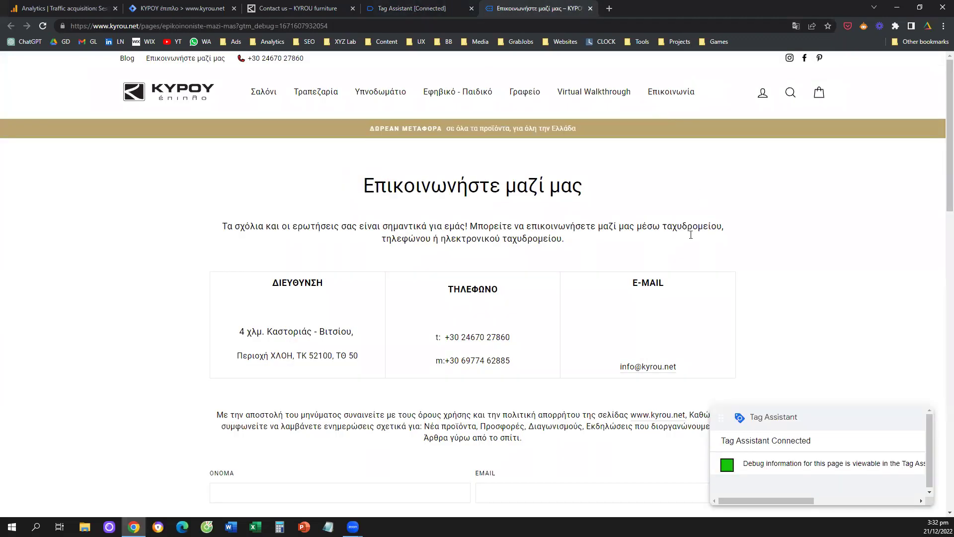
{"action": "left_click", "coordinate": [656, 337]}
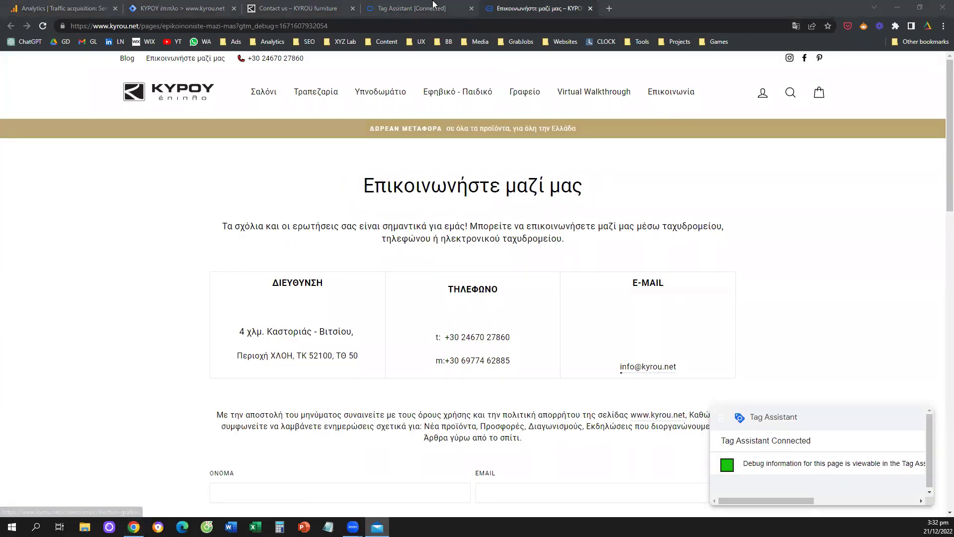
{"action": "left_click", "coordinate": [412, 8]}
{"action": "left_click", "coordinate": [82, 171]}
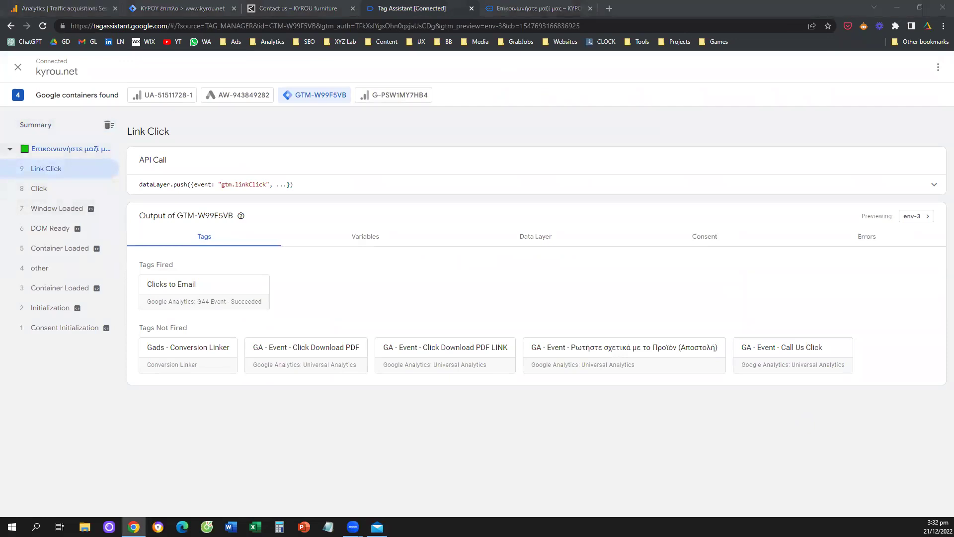
Step: Return to Tag Manager and open the xyzlab.com container of the XYZ Lab account
{"action": "left_click", "coordinate": [188, 8]}
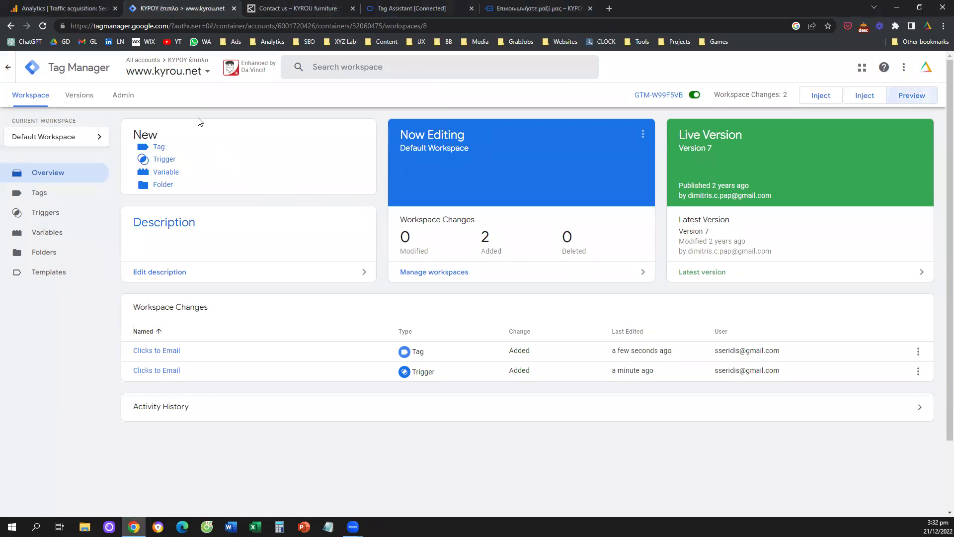
{"action": "left_click", "coordinate": [189, 80]}
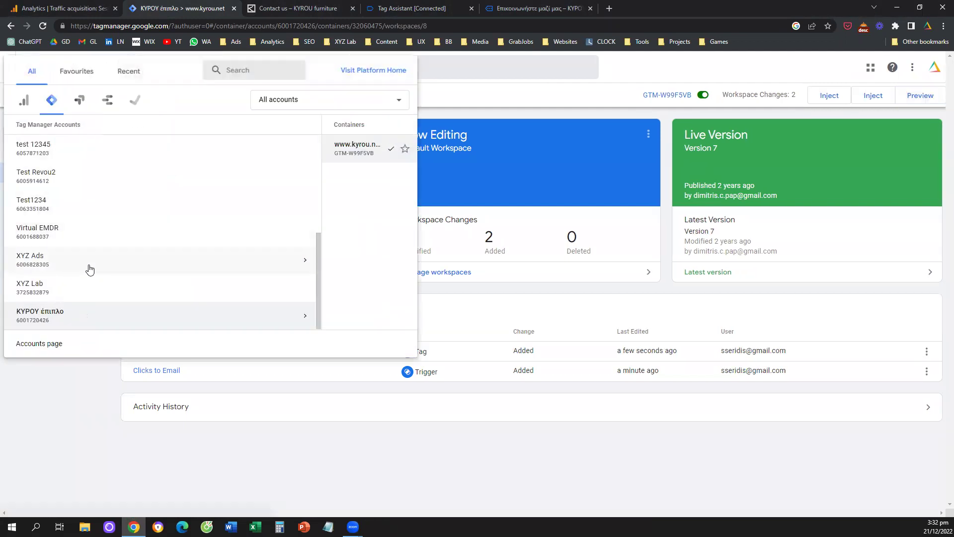
{"action": "left_click", "coordinate": [82, 291]}
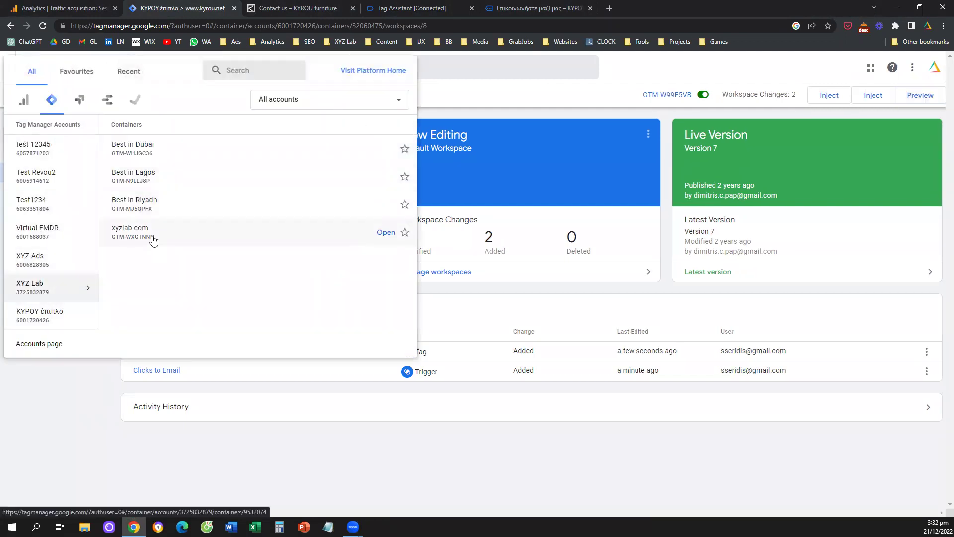
{"action": "left_click", "coordinate": [153, 242]}
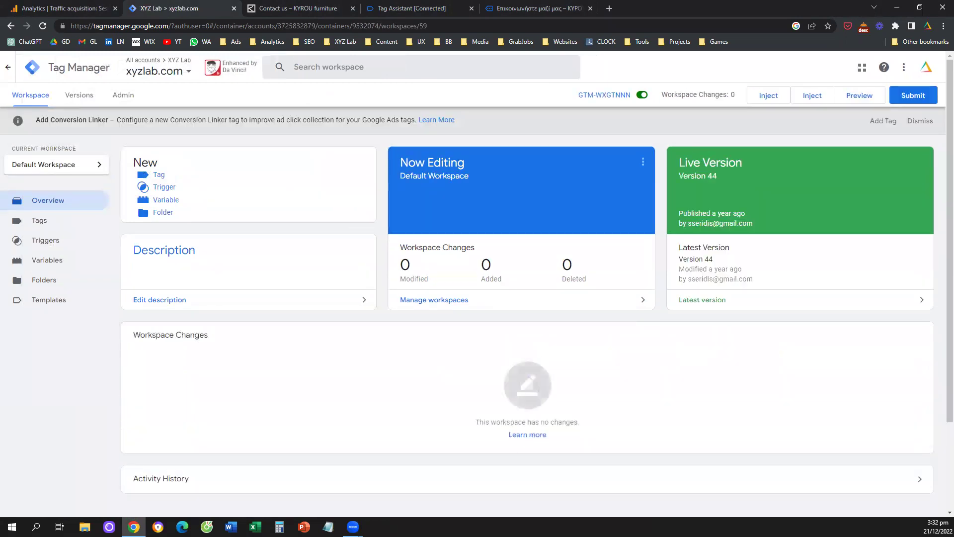
Step: Submit the xyzlab.com workspace and publish it to the Live environment as a new version without a name or description
{"action": "mouse_move", "coordinate": [629, 123]}
{"action": "left_mouse_down"}
{"action": "mouse_move", "coordinate": [815, 139]}
{"action": "mouse_move", "coordinate": [919, 108]}
{"action": "left_mouse_up"}
{"action": "left_click", "coordinate": [913, 96]}
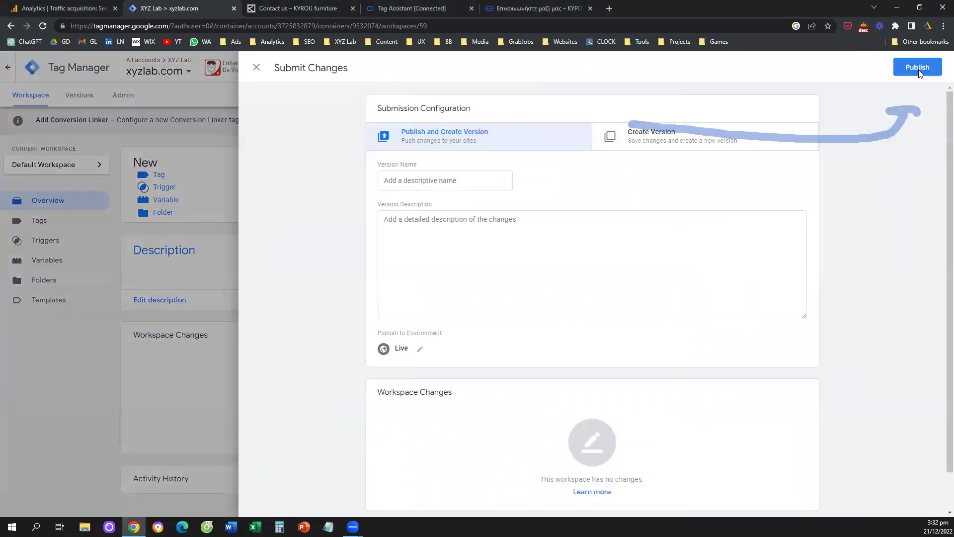
{"action": "left_click", "coordinate": [918, 68]}
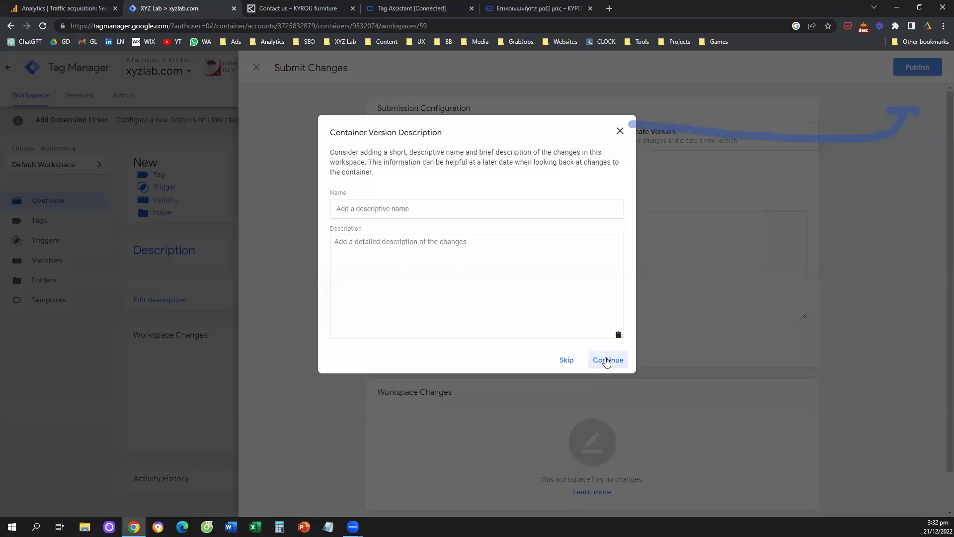
{"action": "left_click", "coordinate": [606, 361]}
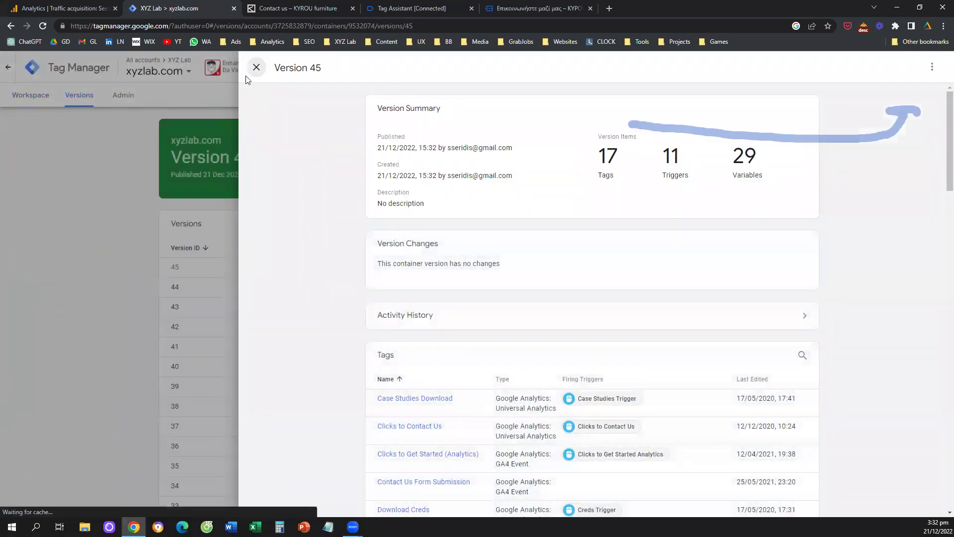
{"action": "left_click", "coordinate": [257, 68]}
{"action": "left_click", "coordinate": [171, 73]}
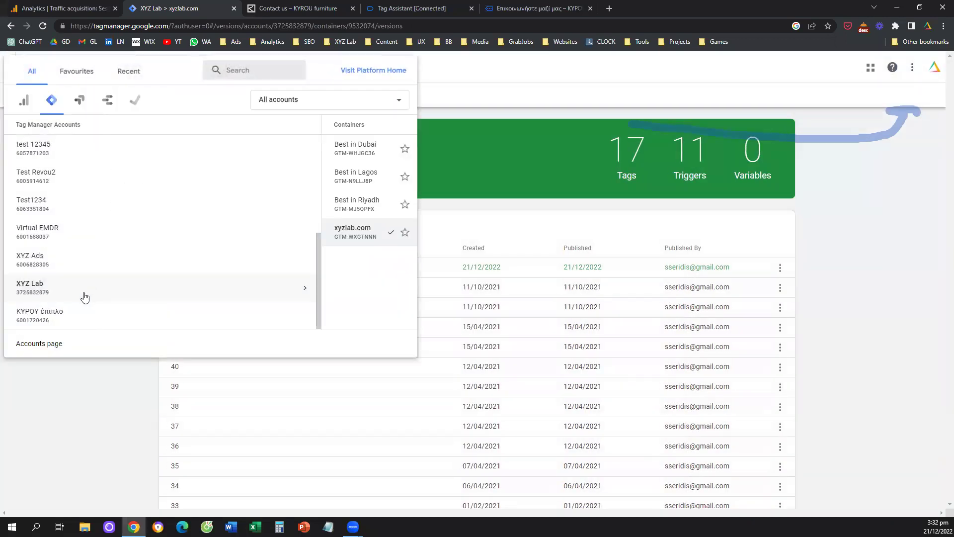
{"action": "left_click", "coordinate": [77, 324]}
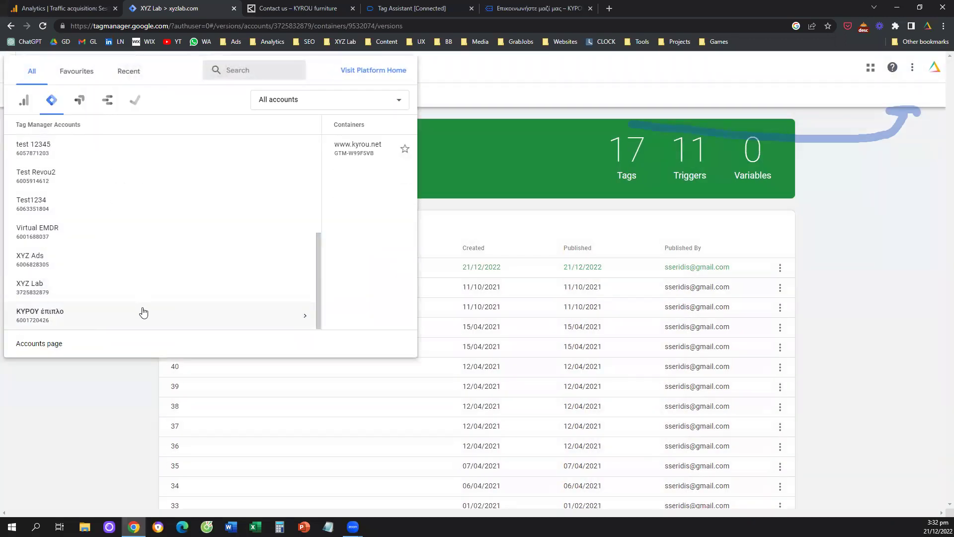
{"action": "left_click", "coordinate": [219, 149]}
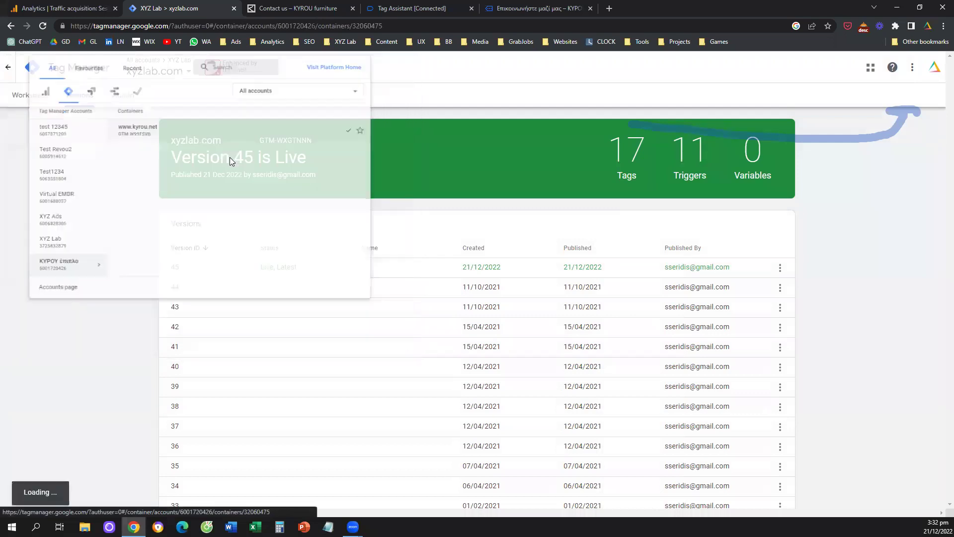
Step: Stop debugging kyrou.net in Tag Assistant and close its page
{"action": "left_click", "coordinate": [412, 8]}
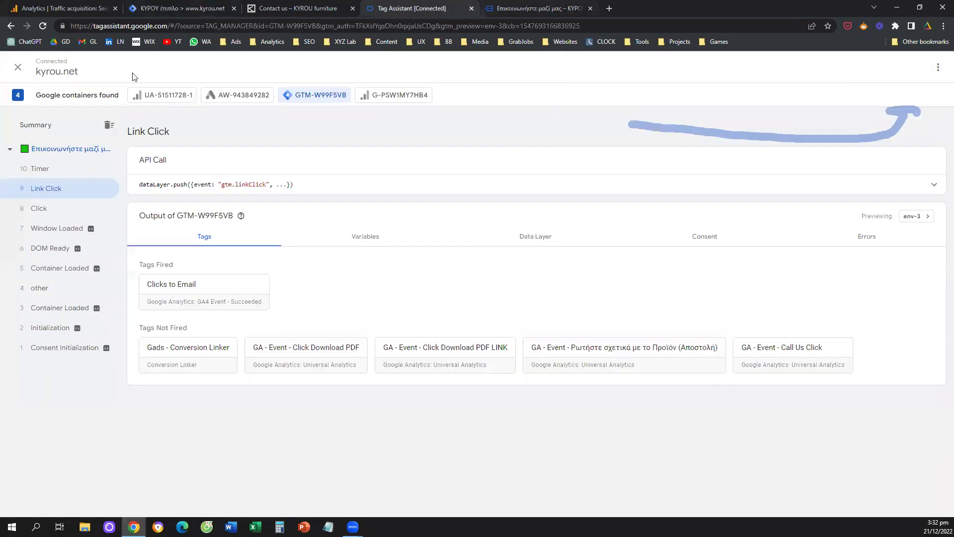
{"action": "left_click", "coordinate": [18, 67]}
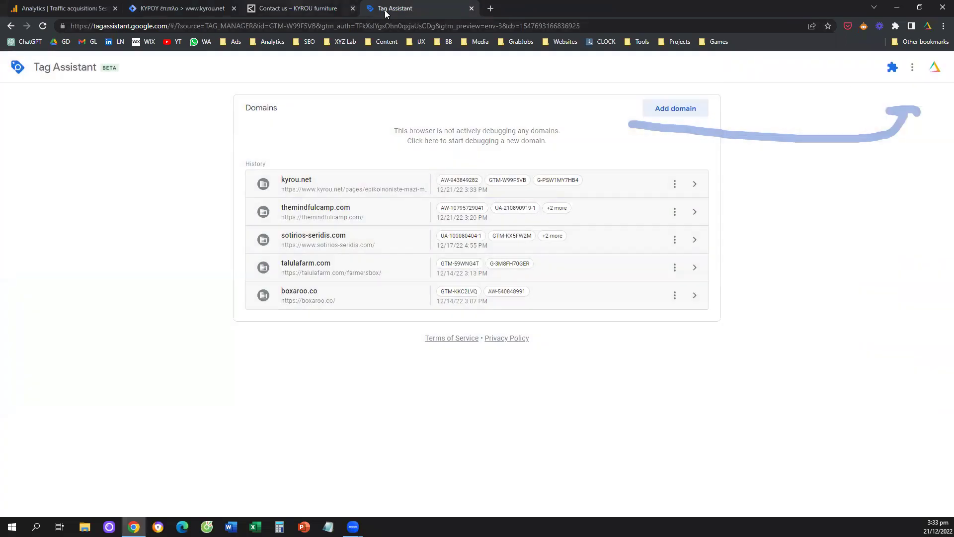
{"action": "left_click", "coordinate": [471, 8]}
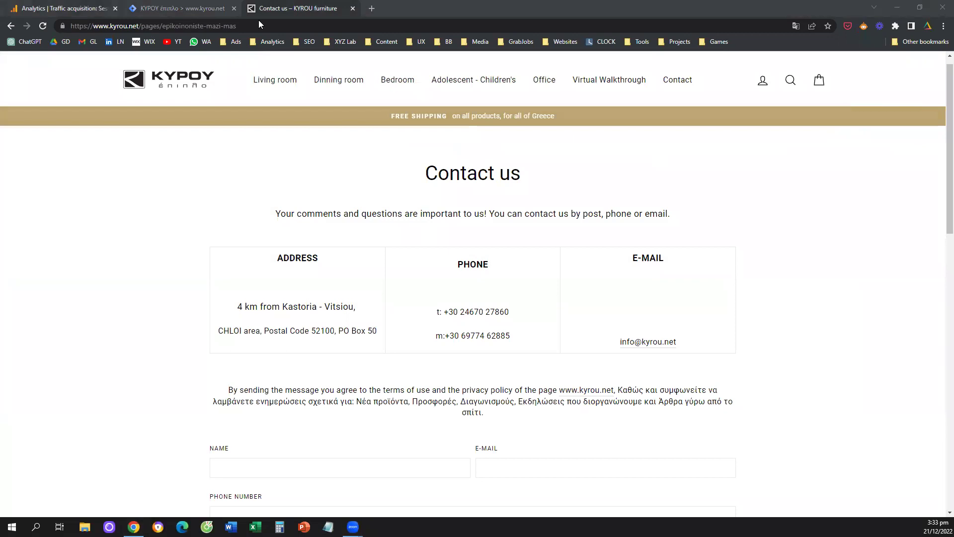
{"action": "key", "text": "ctrl+shift+Tab"}
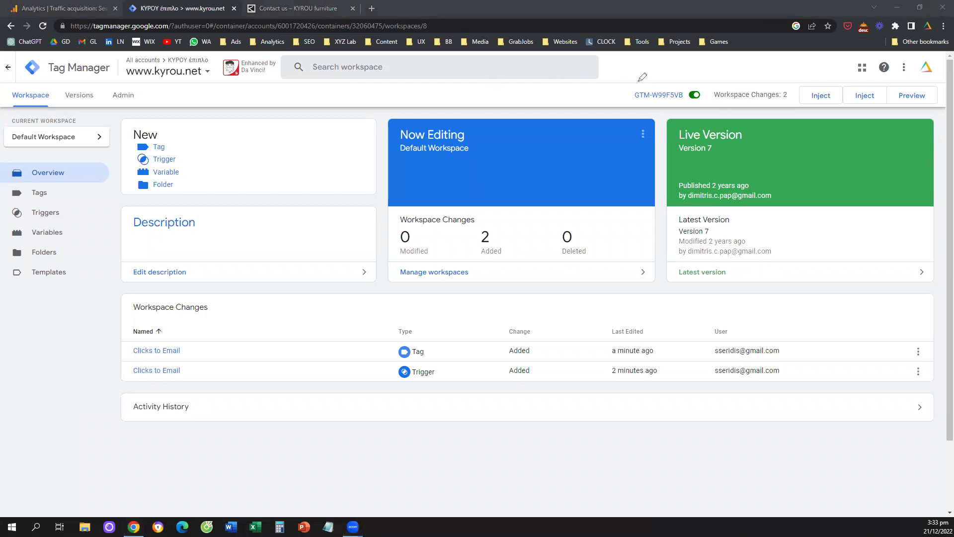
{"action": "mouse_move", "coordinate": [925, 84]}
{"action": "left_mouse_down"}
{"action": "mouse_move", "coordinate": [900, 86]}
{"action": "mouse_move", "coordinate": [930, 103]}
{"action": "mouse_move", "coordinate": [923, 80]}
{"action": "left_mouse_up"}
{"action": "left_click", "coordinate": [917, 103]}
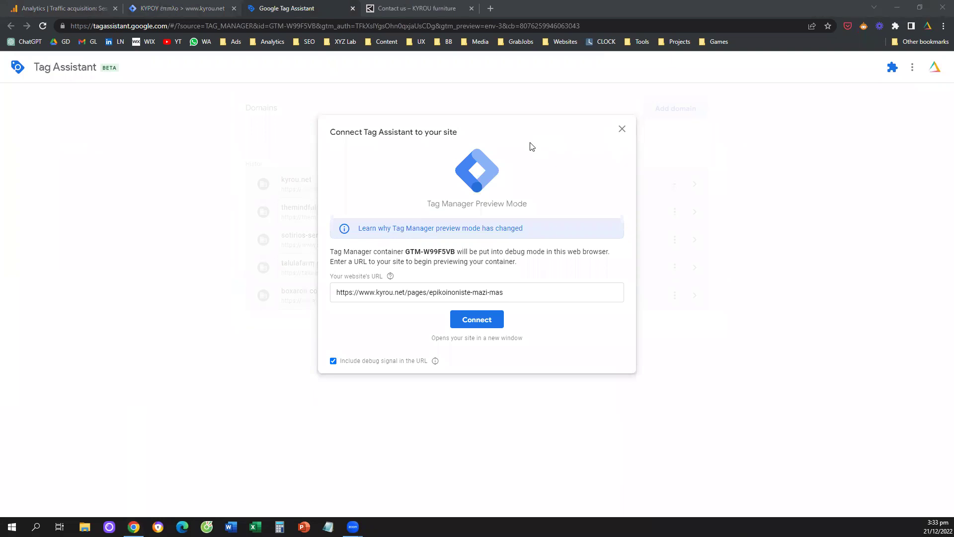
{"action": "left_click", "coordinate": [412, 7]}
{"action": "left_click", "coordinate": [183, 26]}
{"action": "right_click", "coordinate": [185, 25]}
{"action": "left_click", "coordinate": [211, 94]}
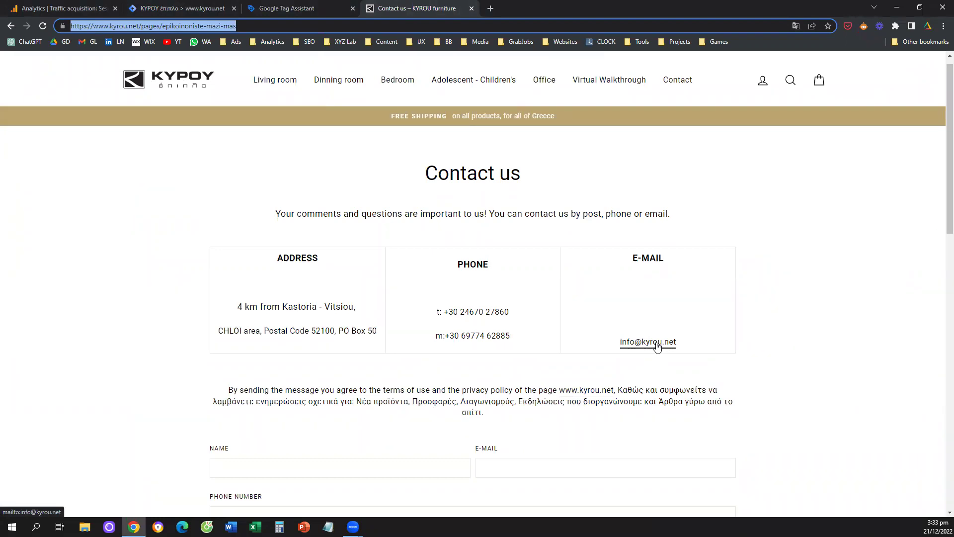
{"action": "key", "text": "ctrl+shift+Tab"}
{"action": "triple_click", "coordinate": [403, 290]}
{"action": "key", "text": "ctrl+v"}
{"action": "left_click", "coordinate": [480, 322]}
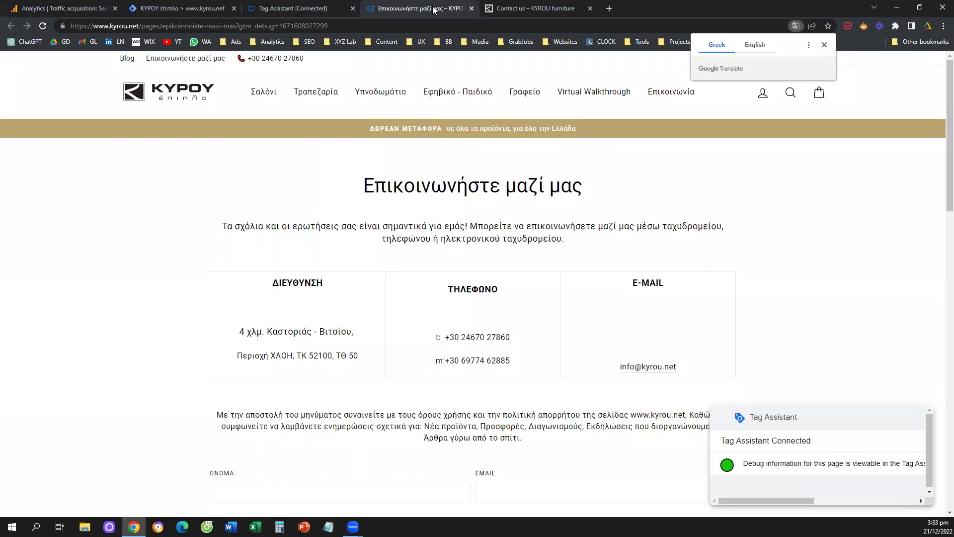
{"action": "left_click", "coordinate": [294, 8]}
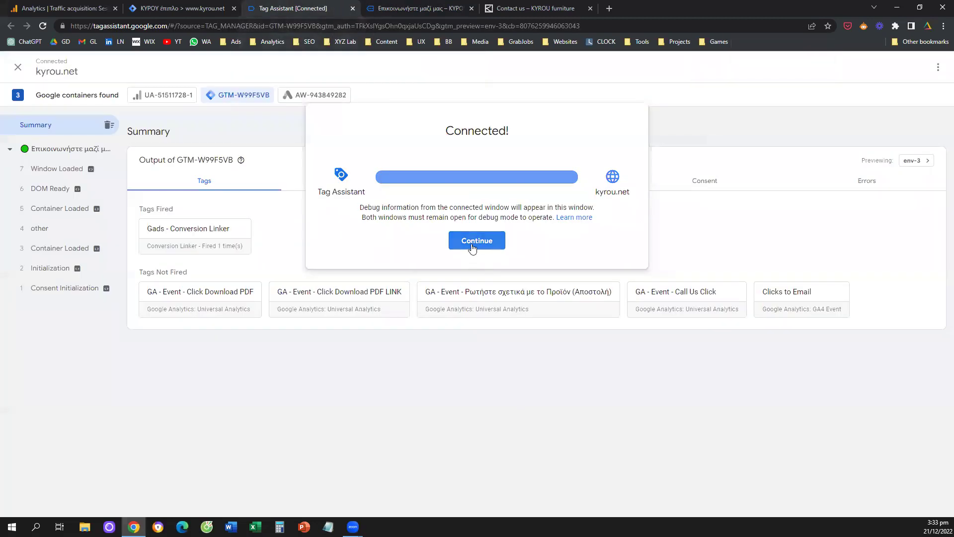
{"action": "left_click", "coordinate": [475, 241]}
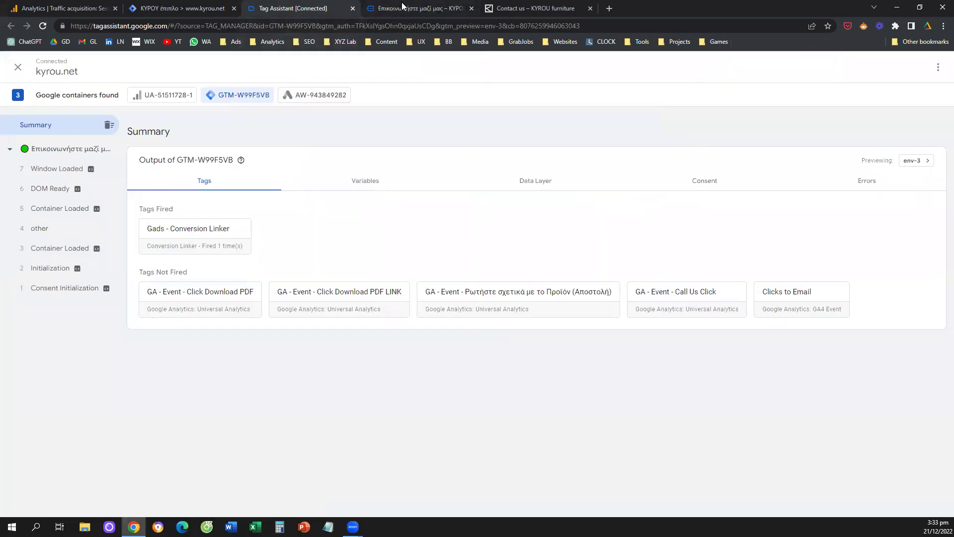
Step: Trigger the e-mail link on the previewed contact page and select the resulting Link Click event in Tag Assistant
{"action": "left_click", "coordinate": [402, 3]}
{"action": "left_click_drag", "start_coordinate": [774, 427], "coordinate": [768, 384]}
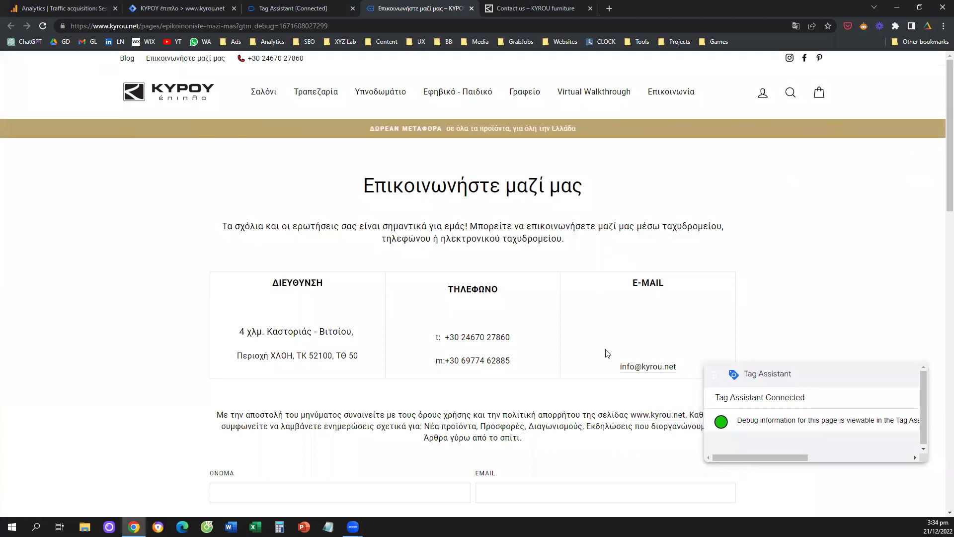
{"action": "left_click", "coordinate": [651, 369]}
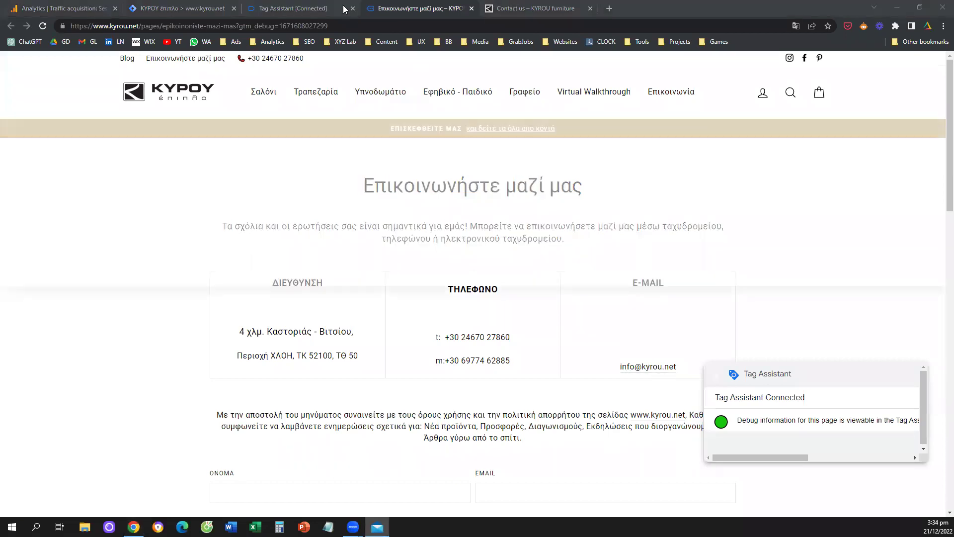
{"action": "left_click", "coordinate": [315, 11]}
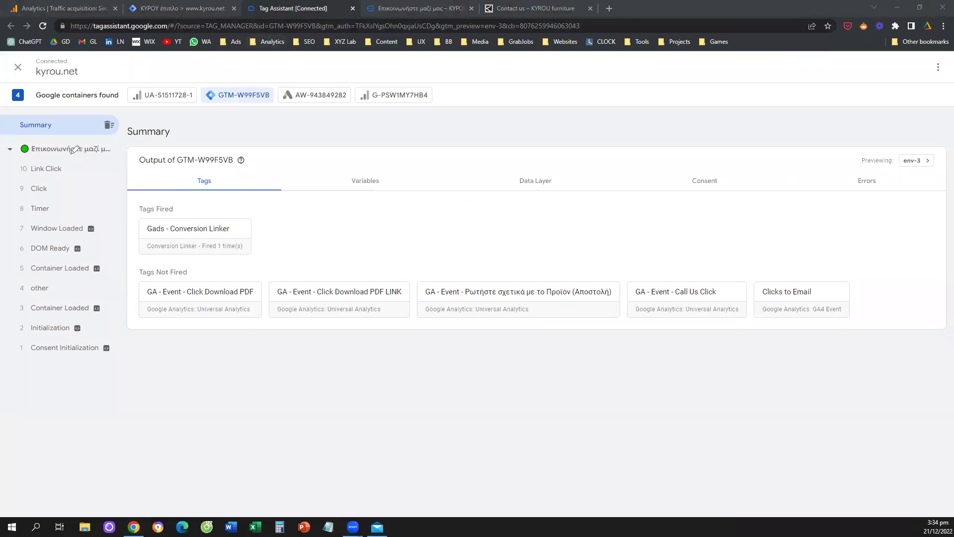
{"action": "mouse_move", "coordinate": [26, 152]}
{"action": "left_mouse_down"}
{"action": "mouse_move", "coordinate": [20, 173]}
{"action": "mouse_move", "coordinate": [77, 169]}
{"action": "mouse_move", "coordinate": [72, 158]}
{"action": "left_mouse_up"}
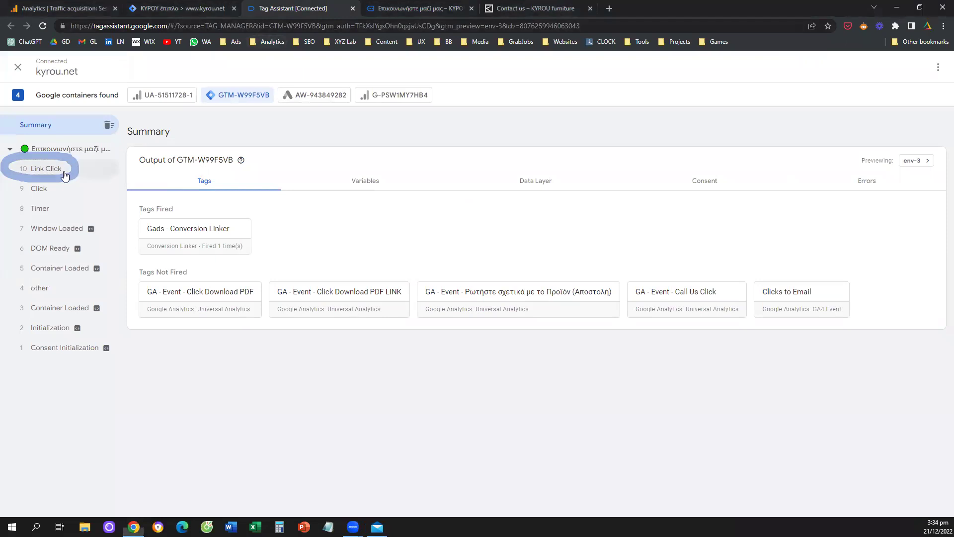
{"action": "left_click", "coordinate": [65, 175]}
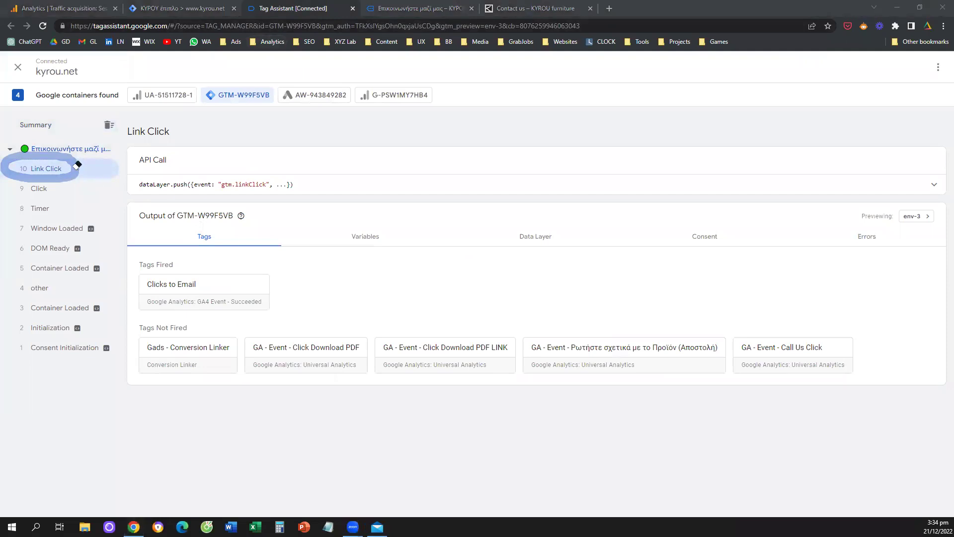
{"action": "key", "text": "Escape"}
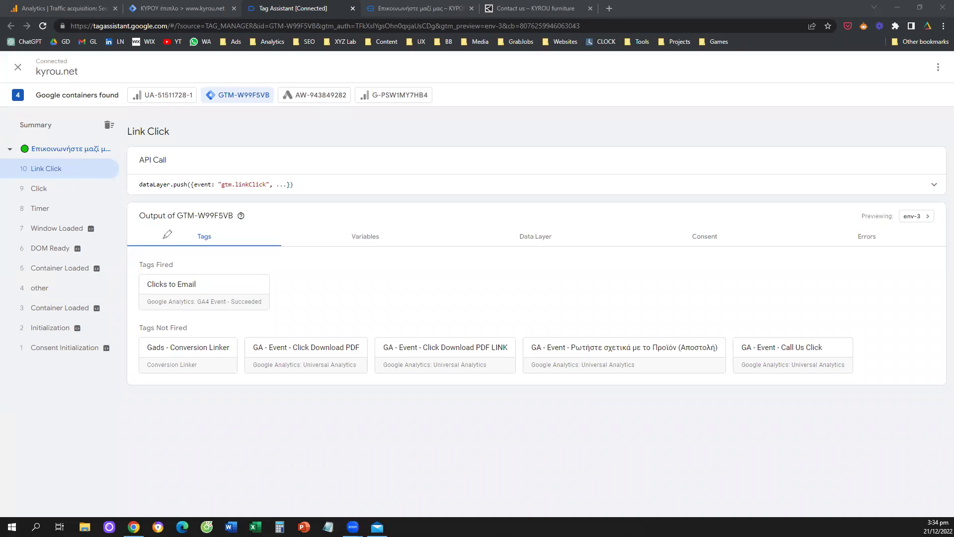
Step: Examine the fired Clicks to Email tag's properties and its Click URL trigger filter, and return to the Link Click event
{"action": "mouse_move", "coordinate": [141, 252]}
{"action": "left_mouse_down"}
{"action": "mouse_move", "coordinate": [134, 272]}
{"action": "mouse_move", "coordinate": [189, 262]}
{"action": "mouse_move", "coordinate": [183, 271]}
{"action": "left_mouse_up"}
{"action": "mouse_move", "coordinate": [305, 251]}
{"action": "left_mouse_down"}
{"action": "mouse_move", "coordinate": [307, 264]}
{"action": "mouse_move", "coordinate": [287, 275]}
{"action": "mouse_move", "coordinate": [287, 301]}
{"action": "left_mouse_up"}
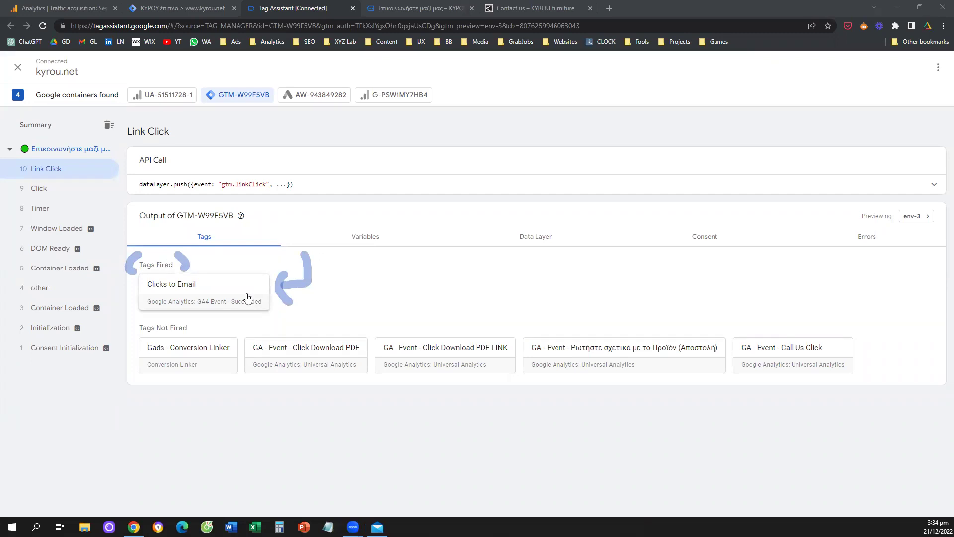
{"action": "left_click", "coordinate": [264, 285]}
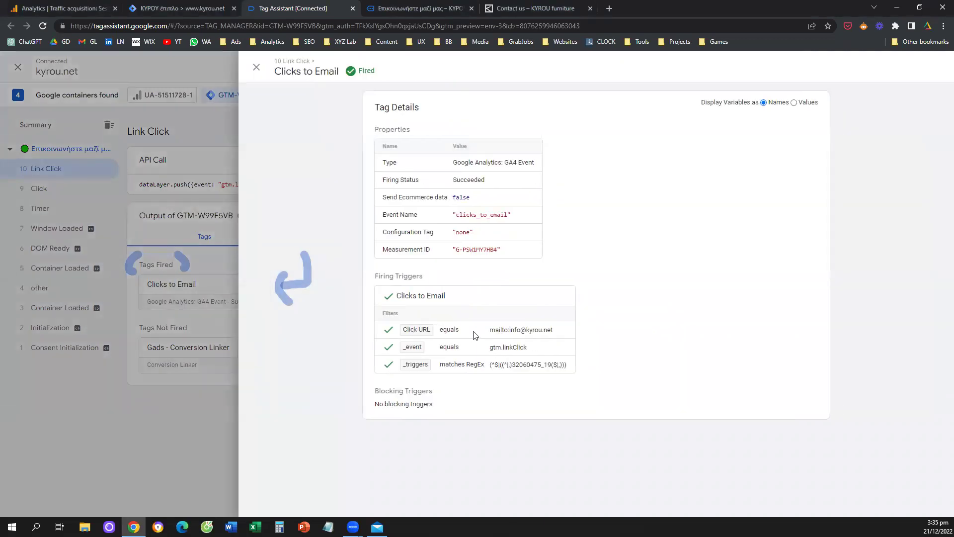
{"action": "left_click_drag", "start_coordinate": [490, 332], "coordinate": [555, 333]}
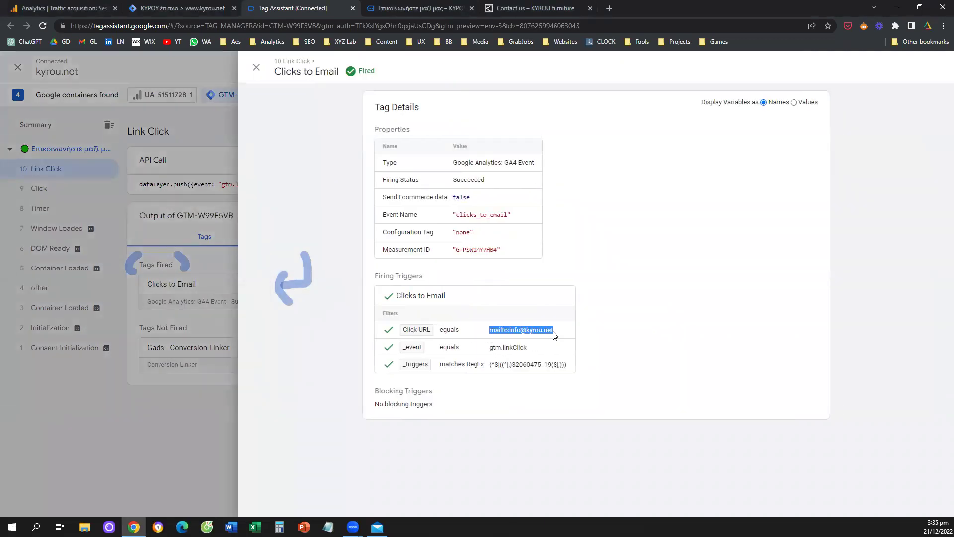
{"action": "left_click", "coordinate": [256, 67]}
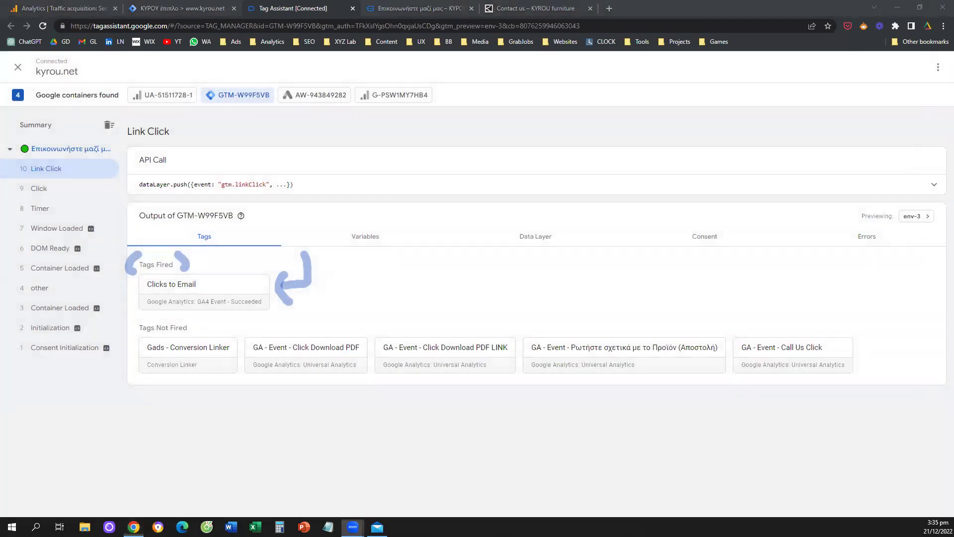
{"action": "mouse_move", "coordinate": [333, 268]}
{"action": "left_mouse_down"}
{"action": "mouse_move", "coordinate": [139, 271]}
{"action": "mouse_move", "coordinate": [298, 261]}
{"action": "left_mouse_up"}
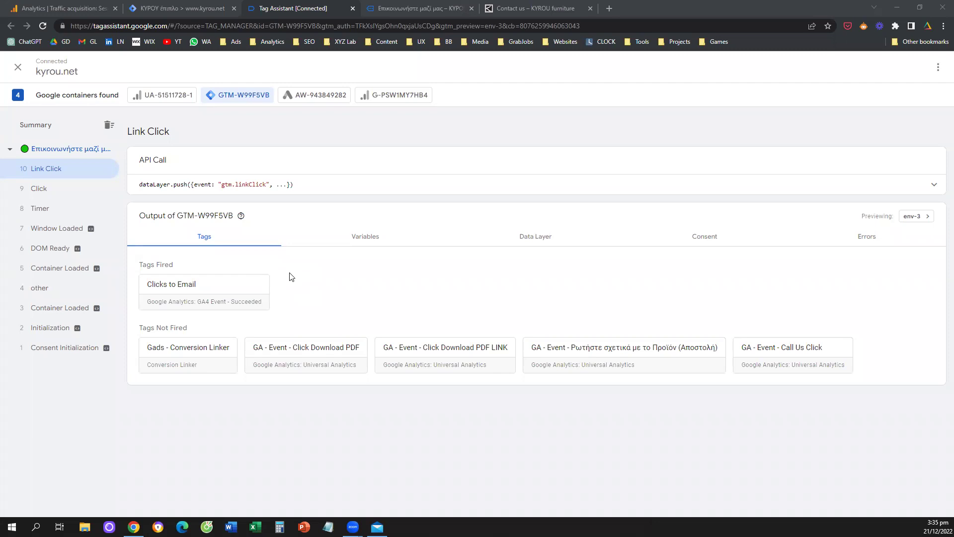
{"action": "left_click_drag", "start_coordinate": [138, 265], "coordinate": [178, 269]}
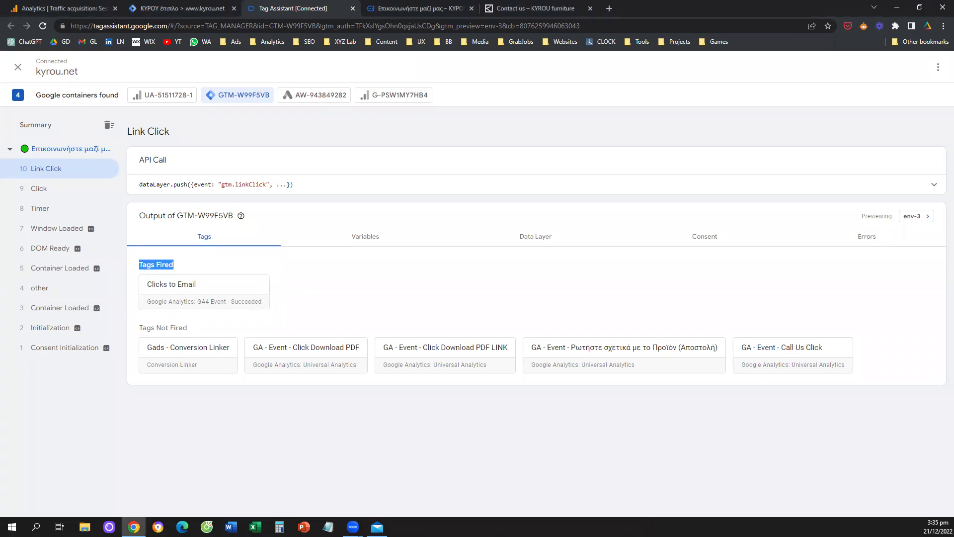
Step: Switch to the regular KYROU furniture website, go to its home page and open the Contact page from there
{"action": "left_click", "coordinate": [563, 8]}
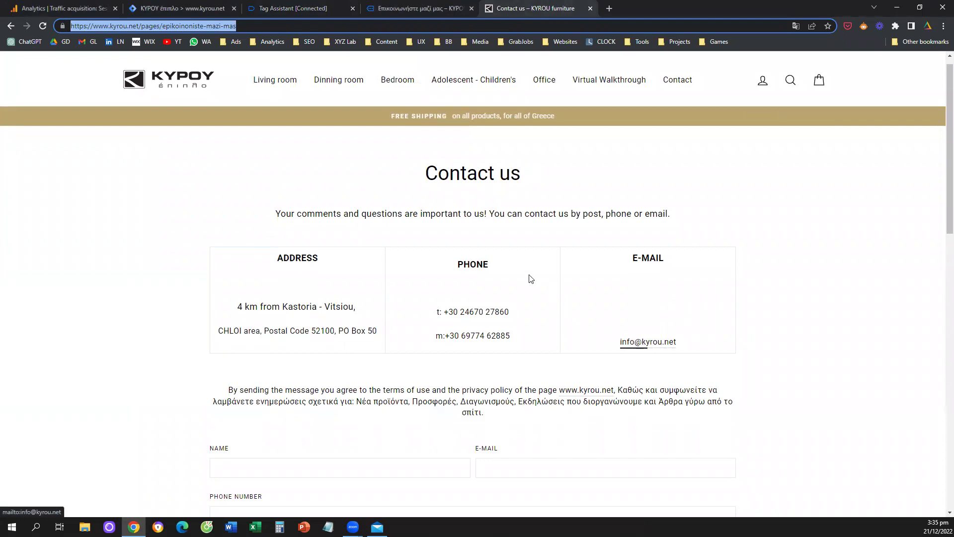
{"action": "left_click", "coordinate": [193, 93]}
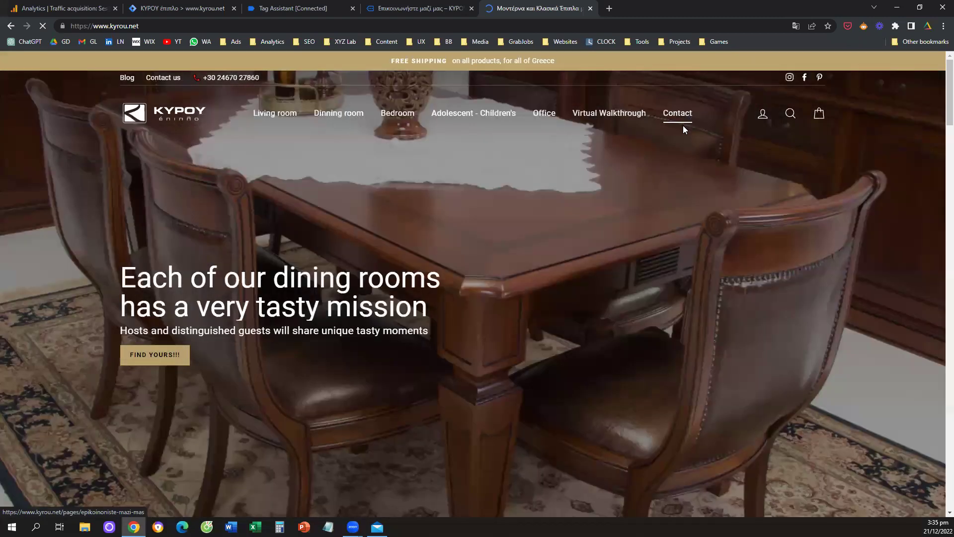
{"action": "left_click", "coordinate": [681, 113]}
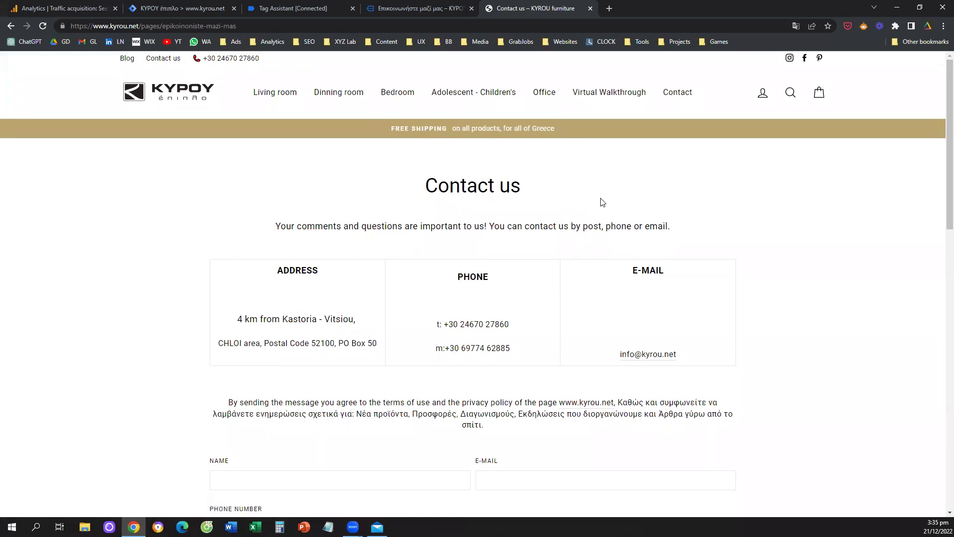